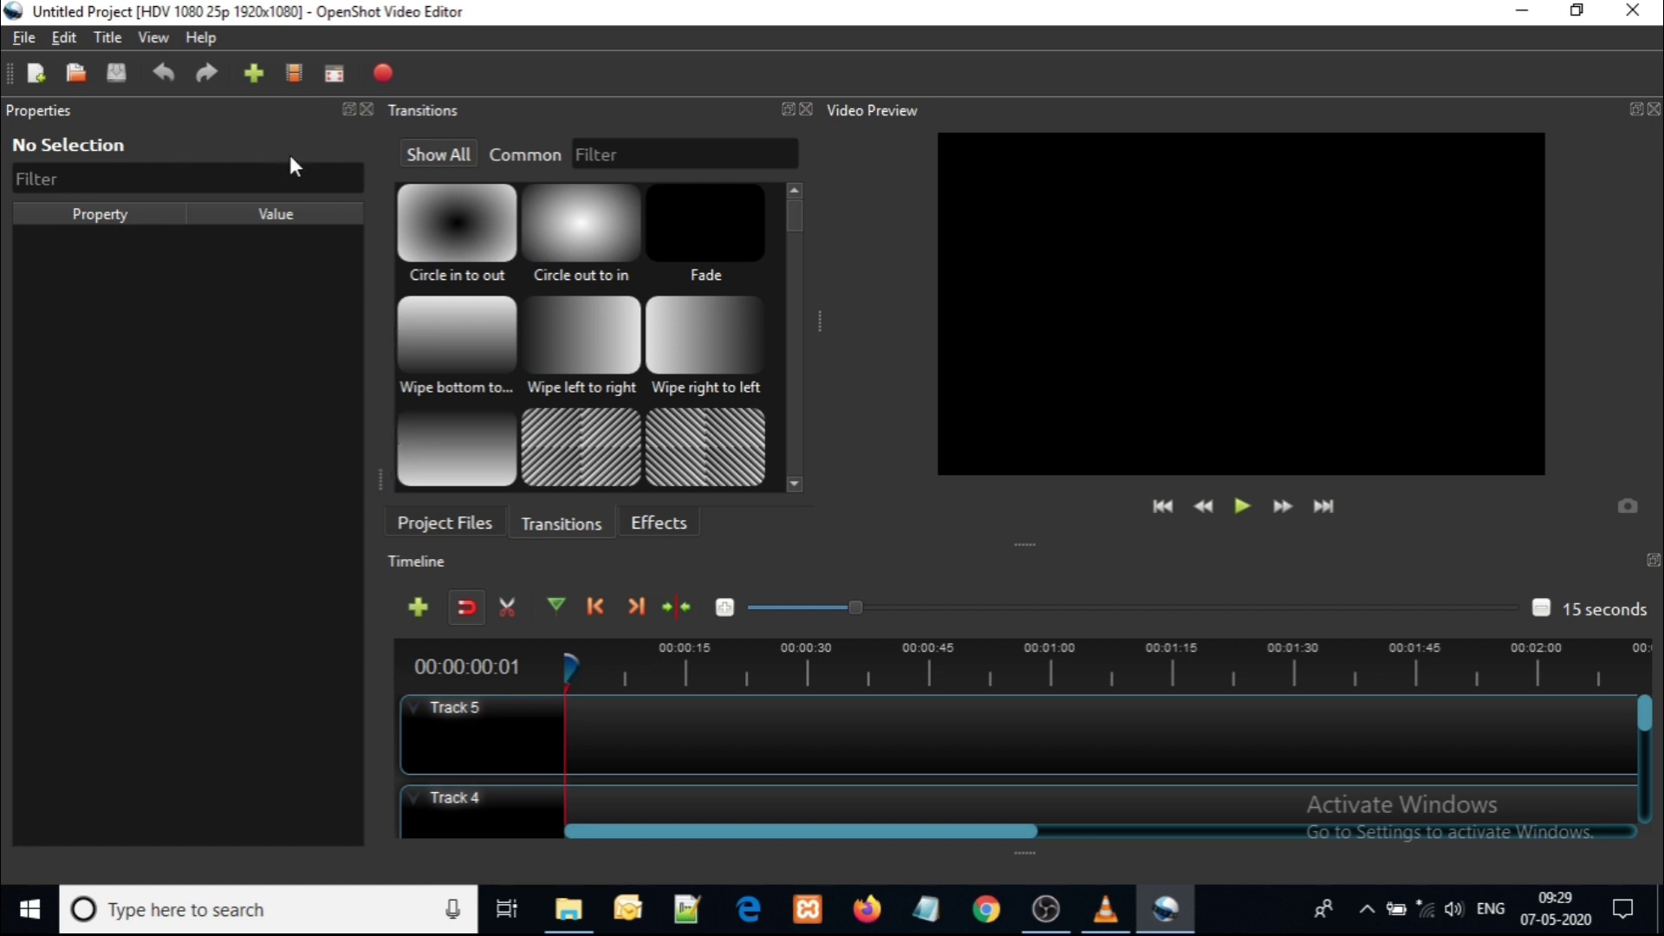
Hide the properties, list the project files in details view, and place video_20200501_120902.mp4 near the start of Track 5.
left_click(367, 110)
left_click(71, 524)
right_click(245, 228)
left_click(269, 238)
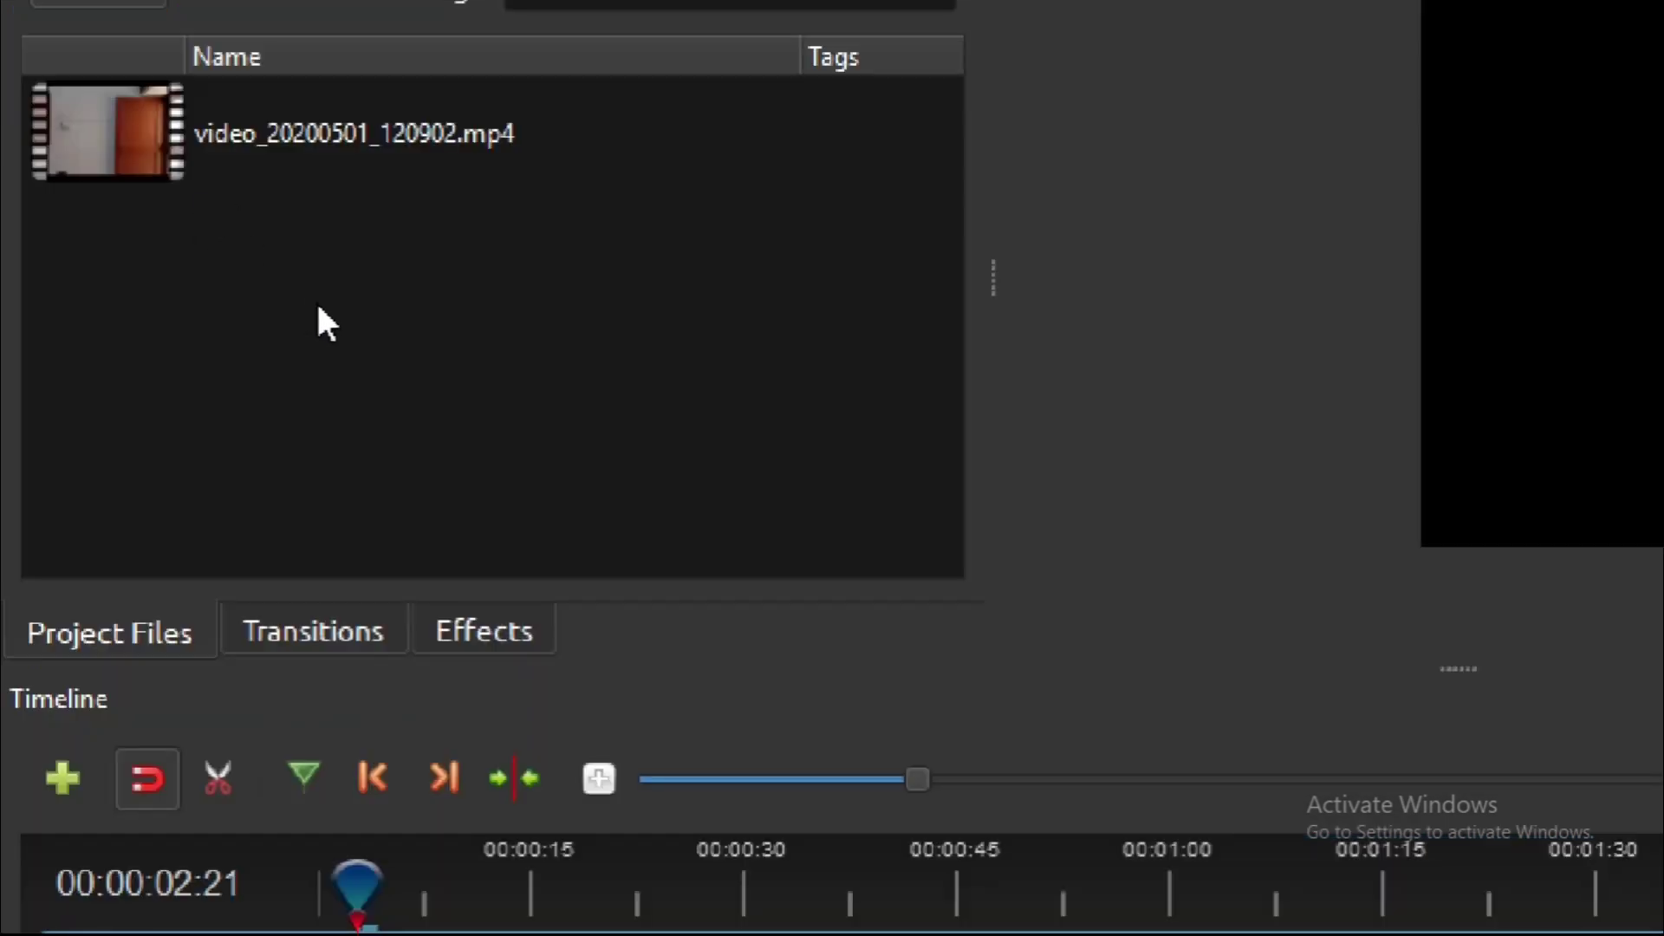
left_click_drag(121, 214, 356, 771)
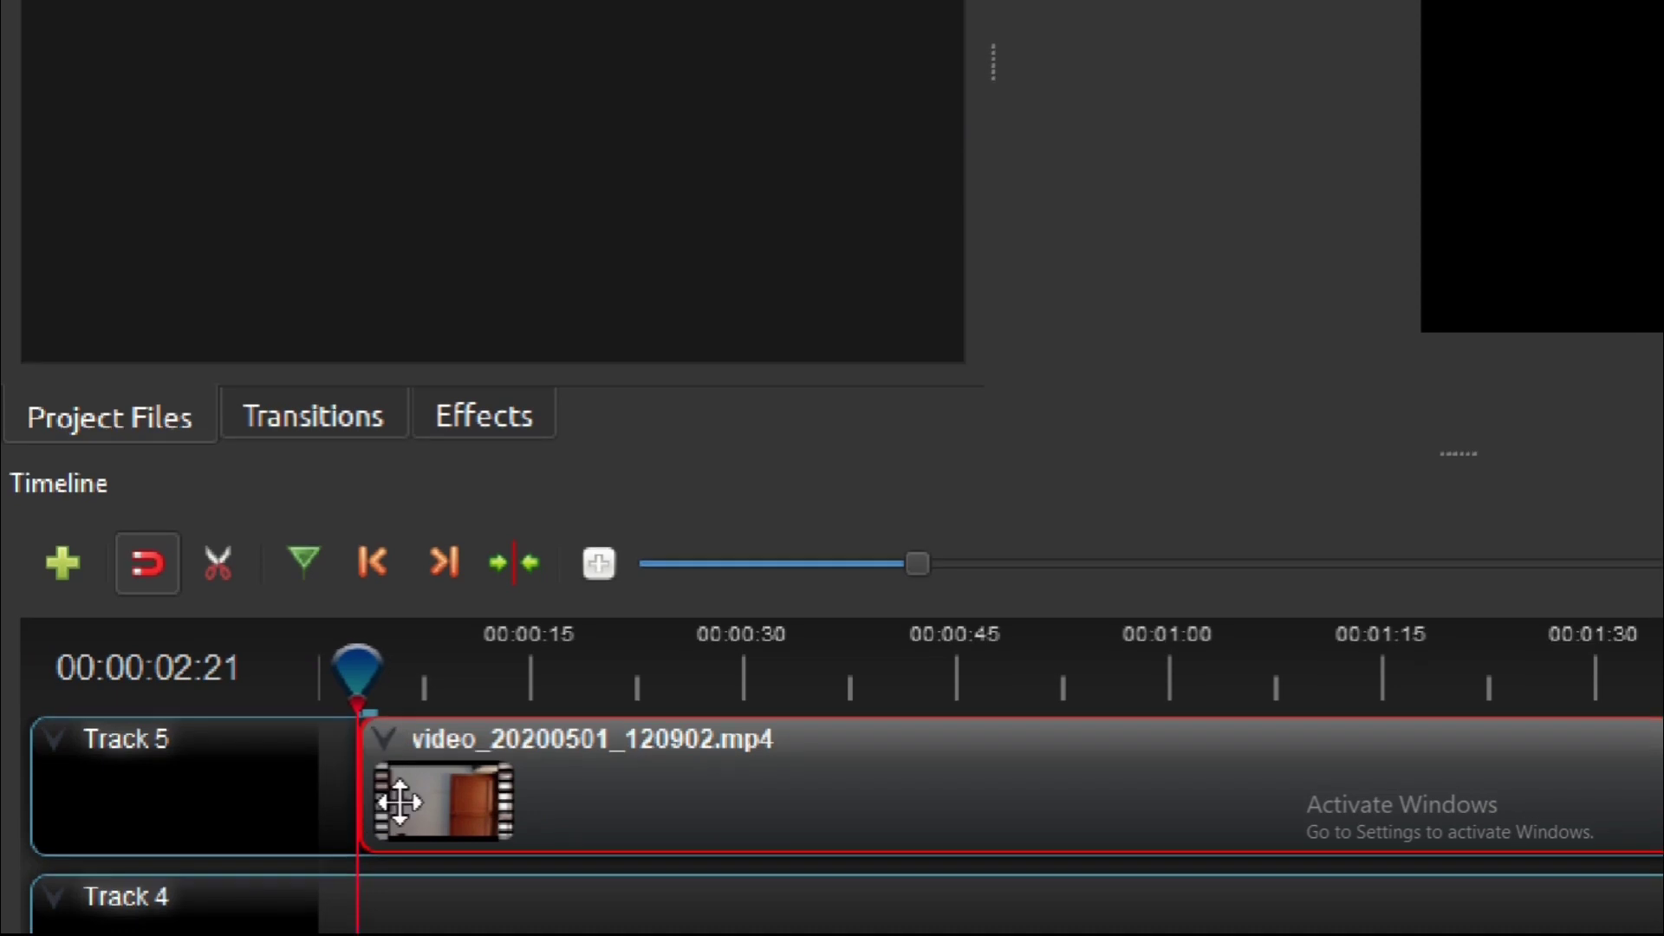
Slice the video clip on Track 5 at 00:01:49:21 with the Razor tool.
left_click_drag(1178, 675, 1462, 677)
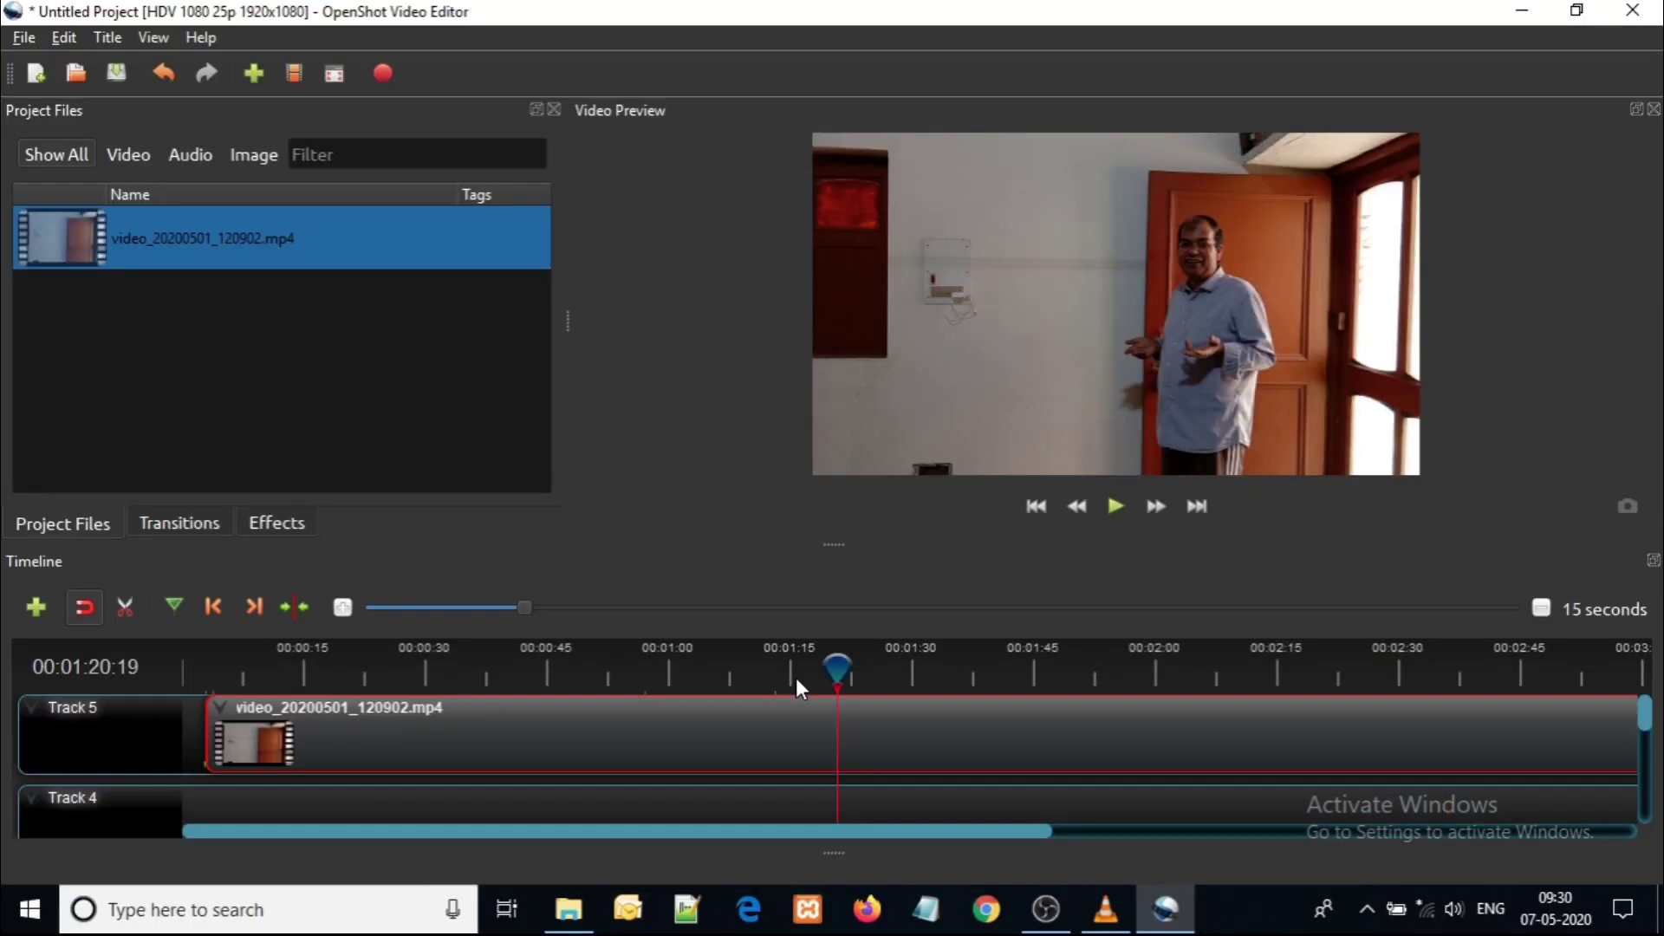
left_click_drag(796, 681, 1073, 674)
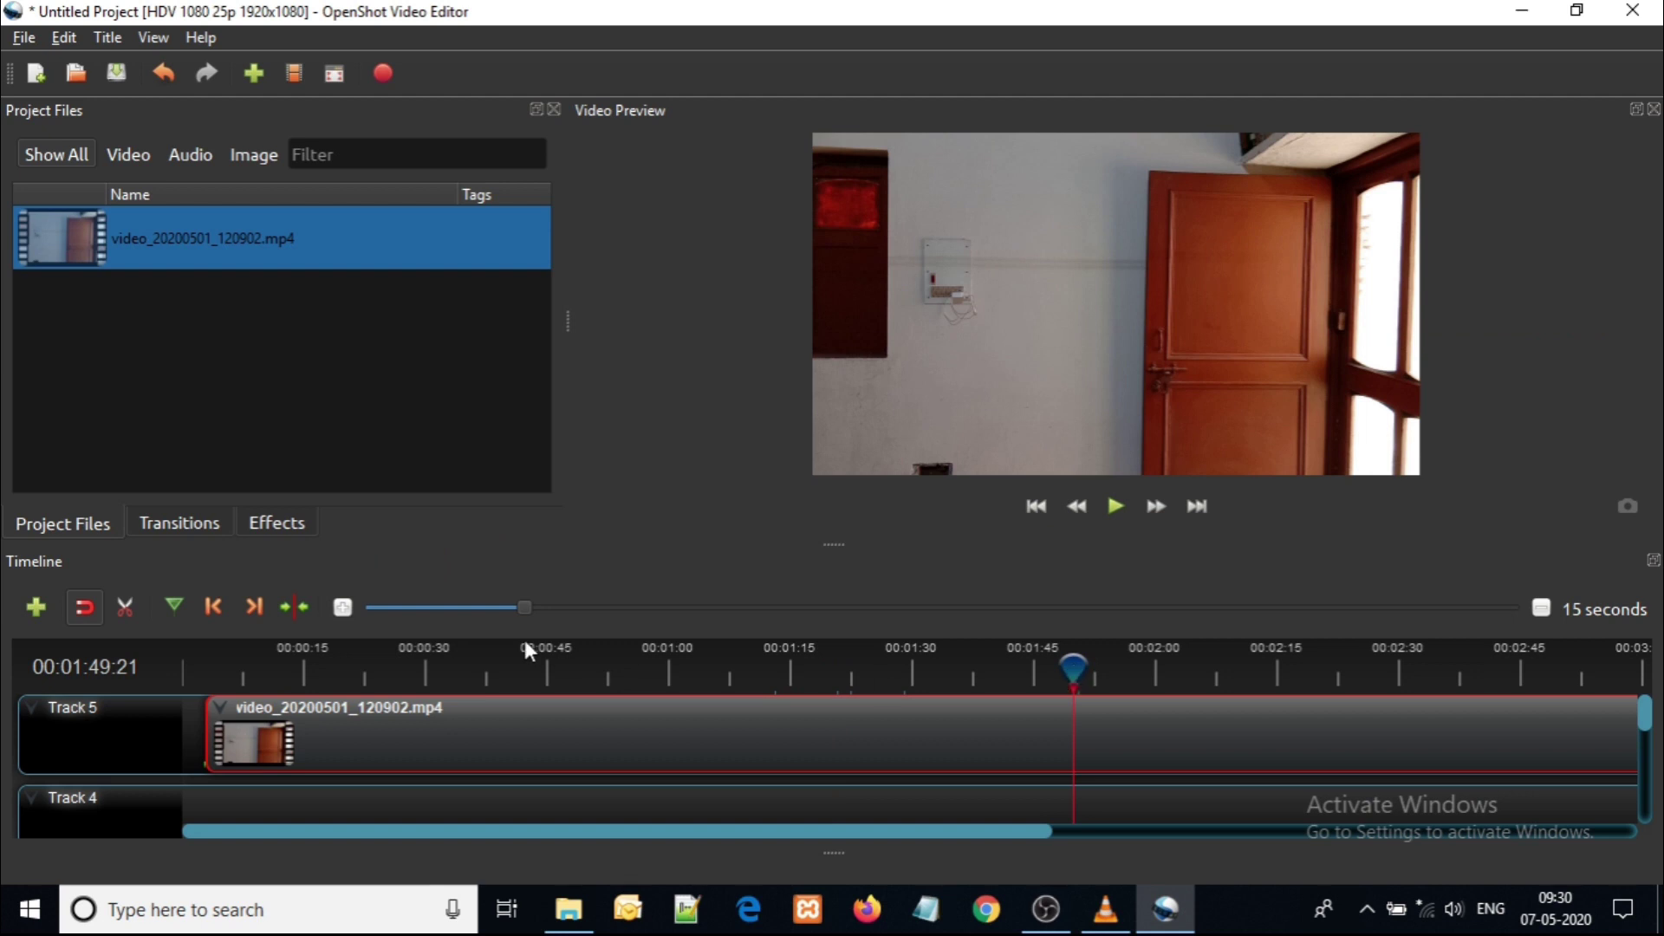
left_click(125, 607)
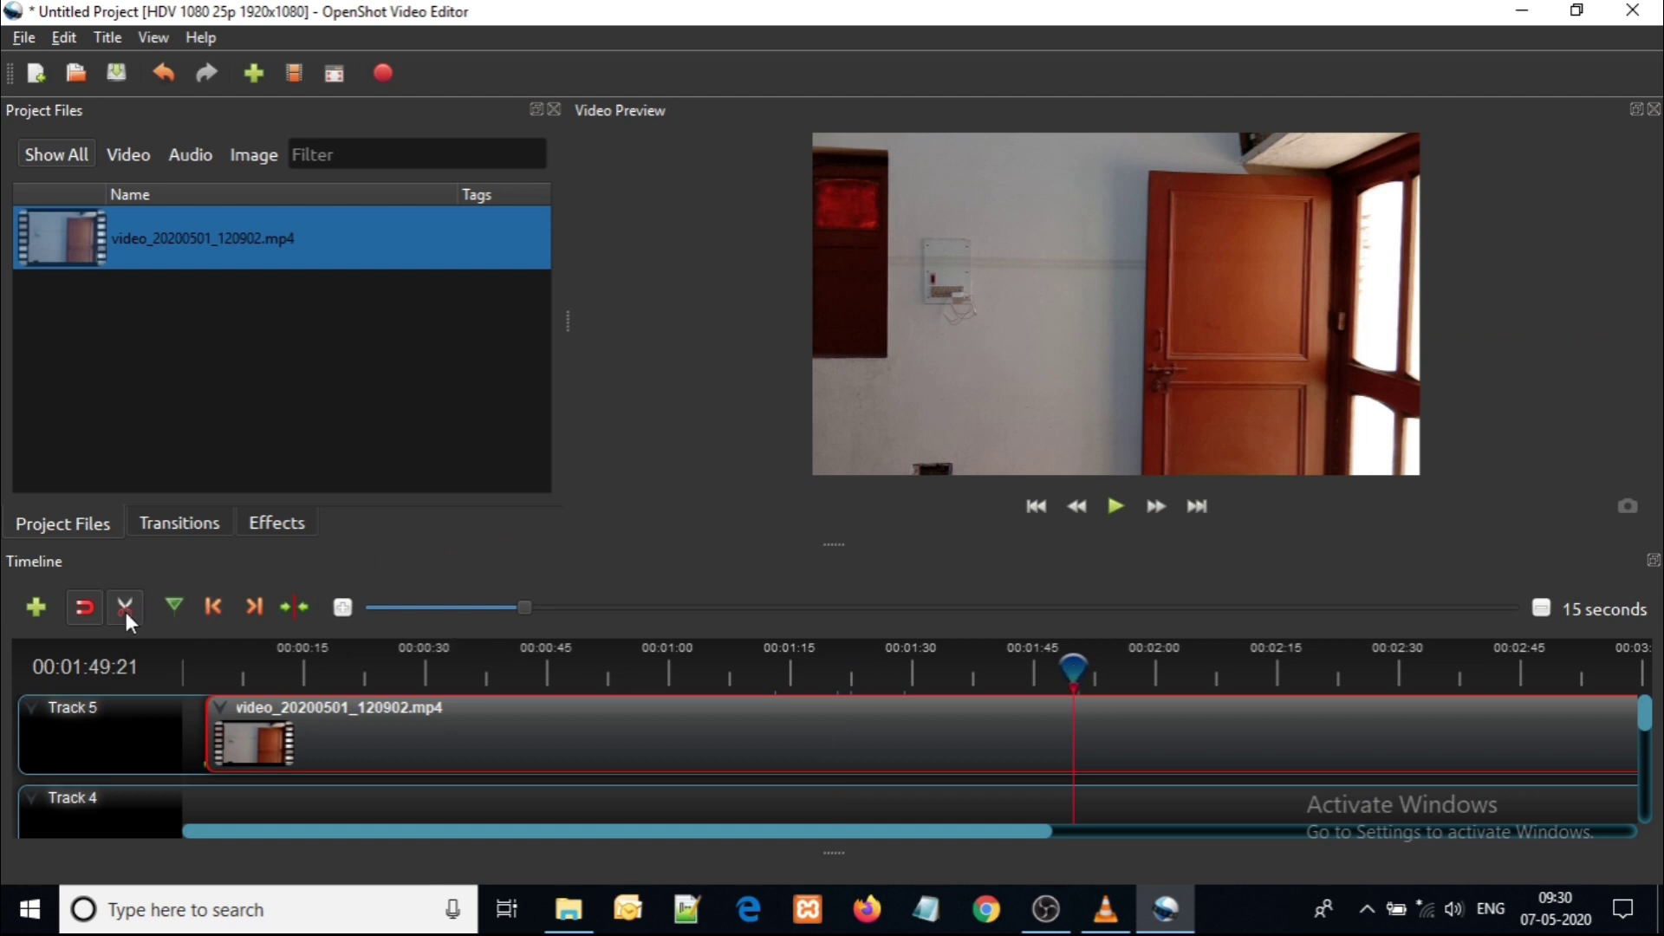
left_click(1088, 706)
left_click_drag(1157, 745, 317, 725)
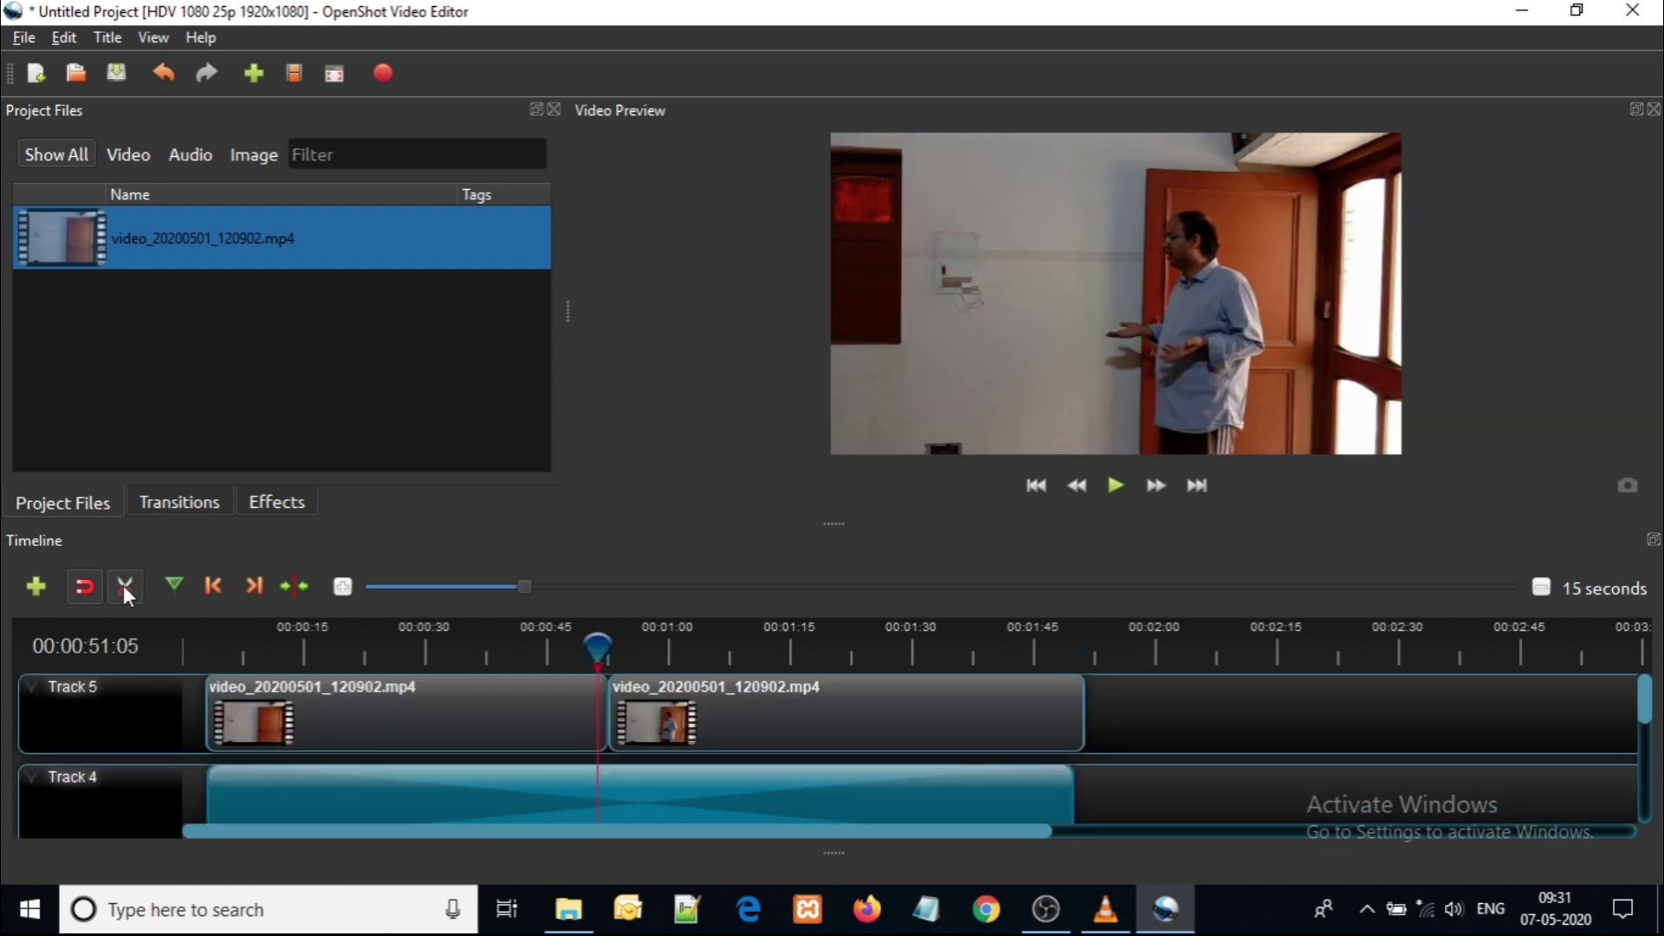
left_click(123, 585)
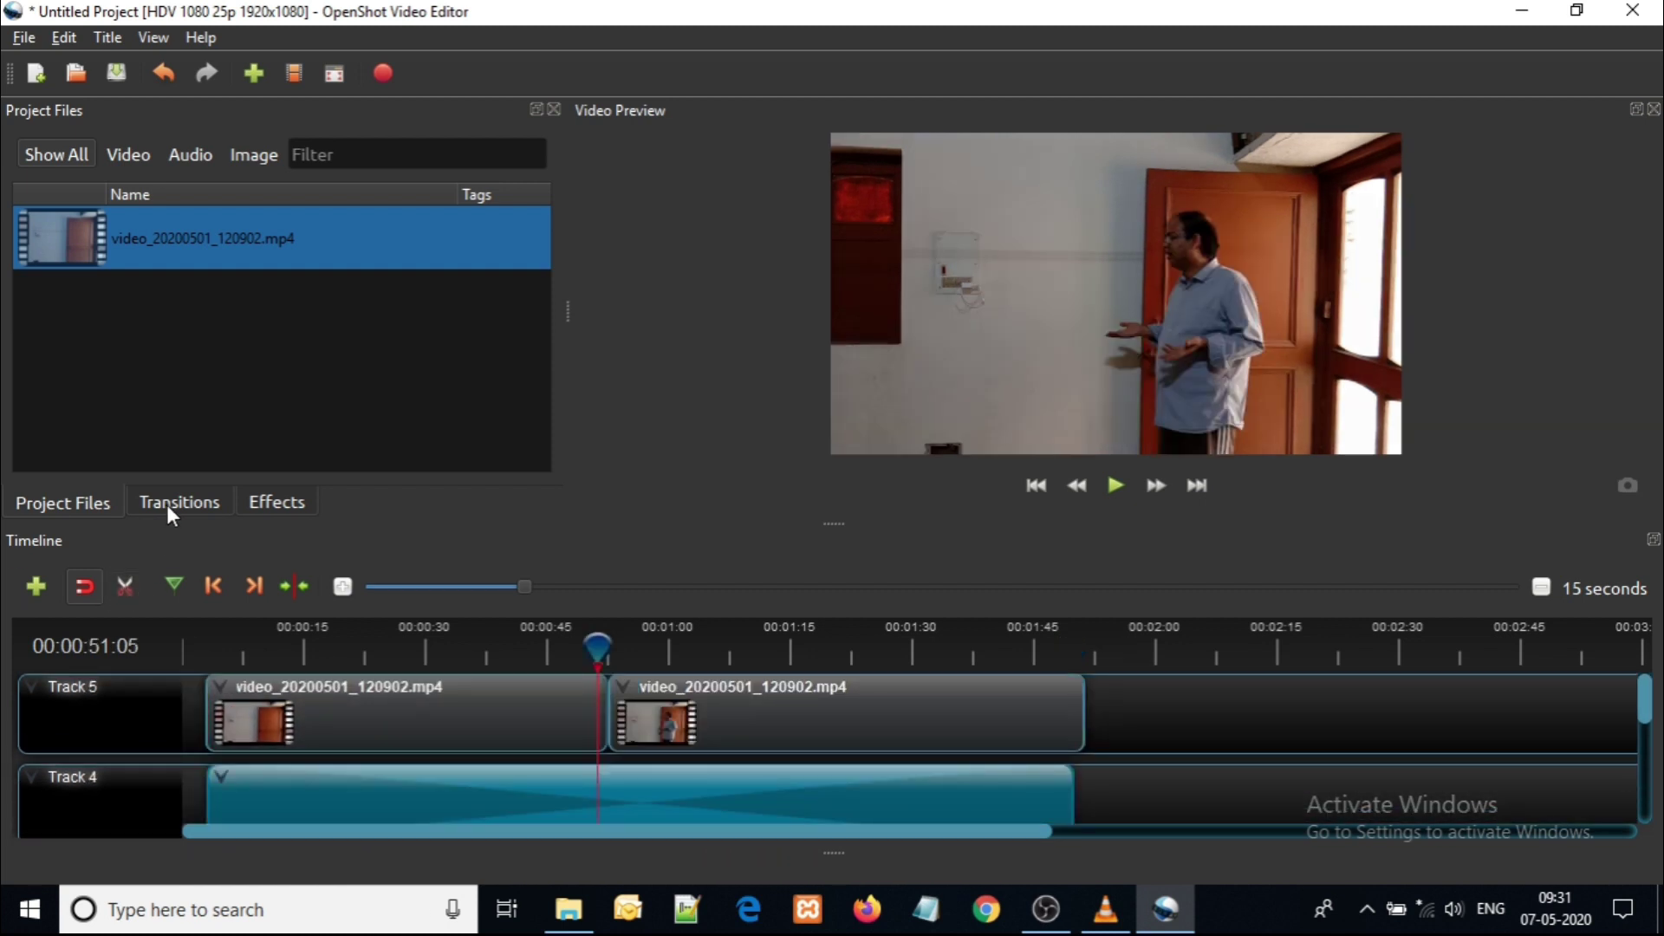
Add a transition at the start of the second clip on Track 5 and preview it from 00:00:49:10.
left_click(169, 507)
left_click_drag(363, 416, 913, 733)
left_click_drag(597, 649, 583, 649)
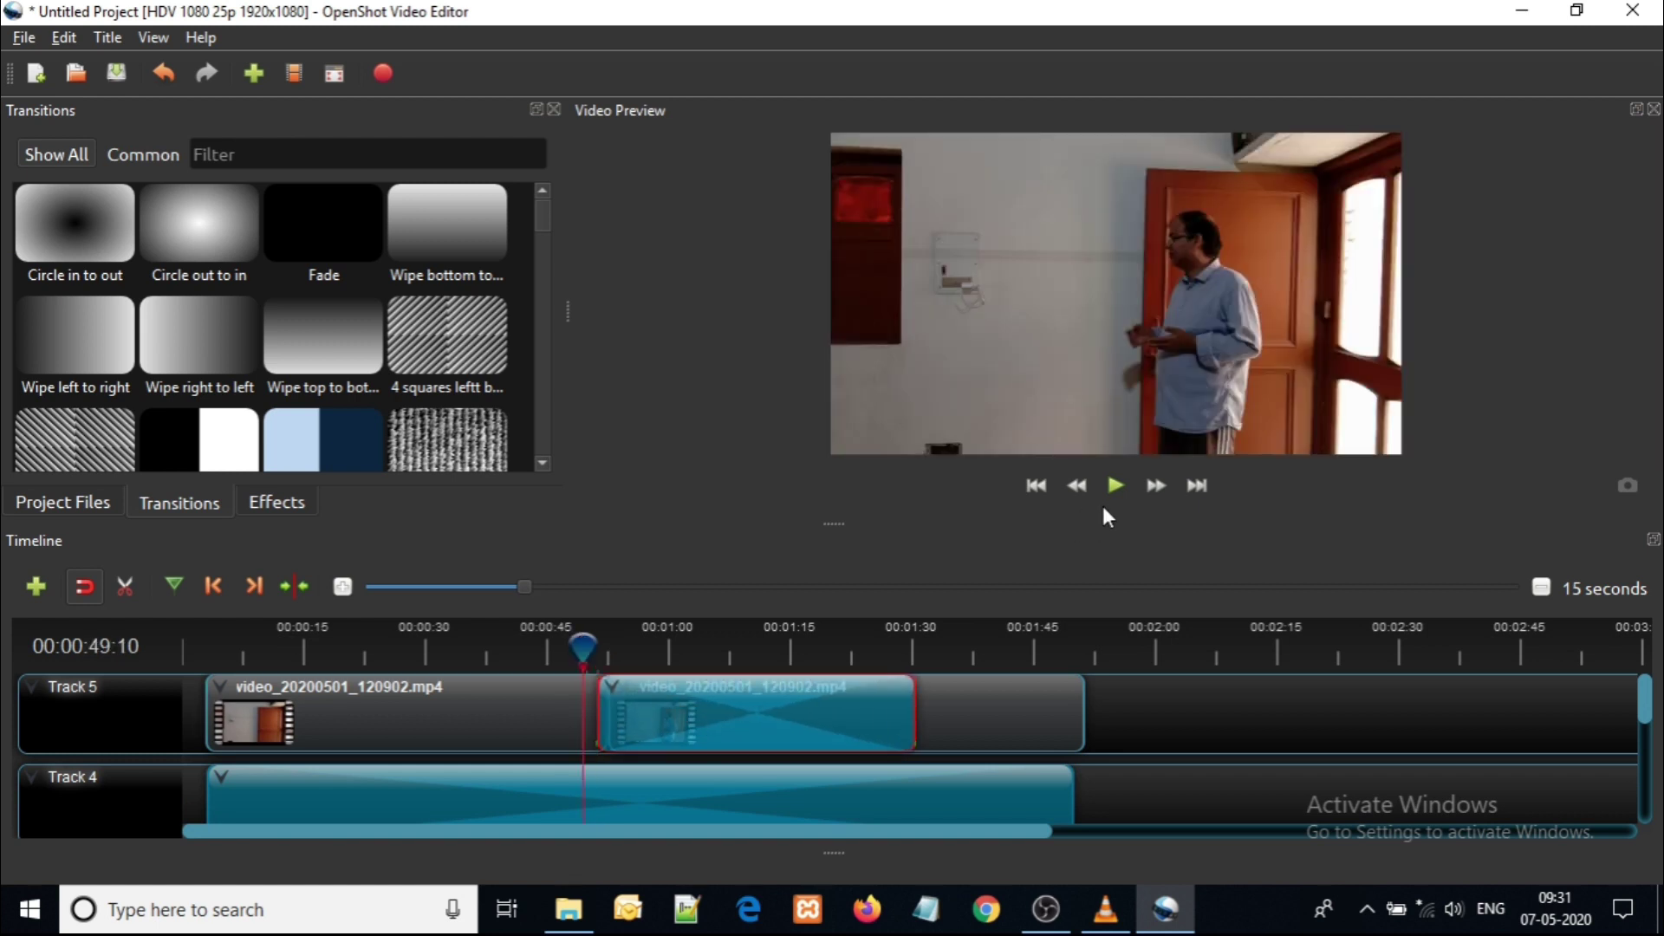
left_click(1318, 442)
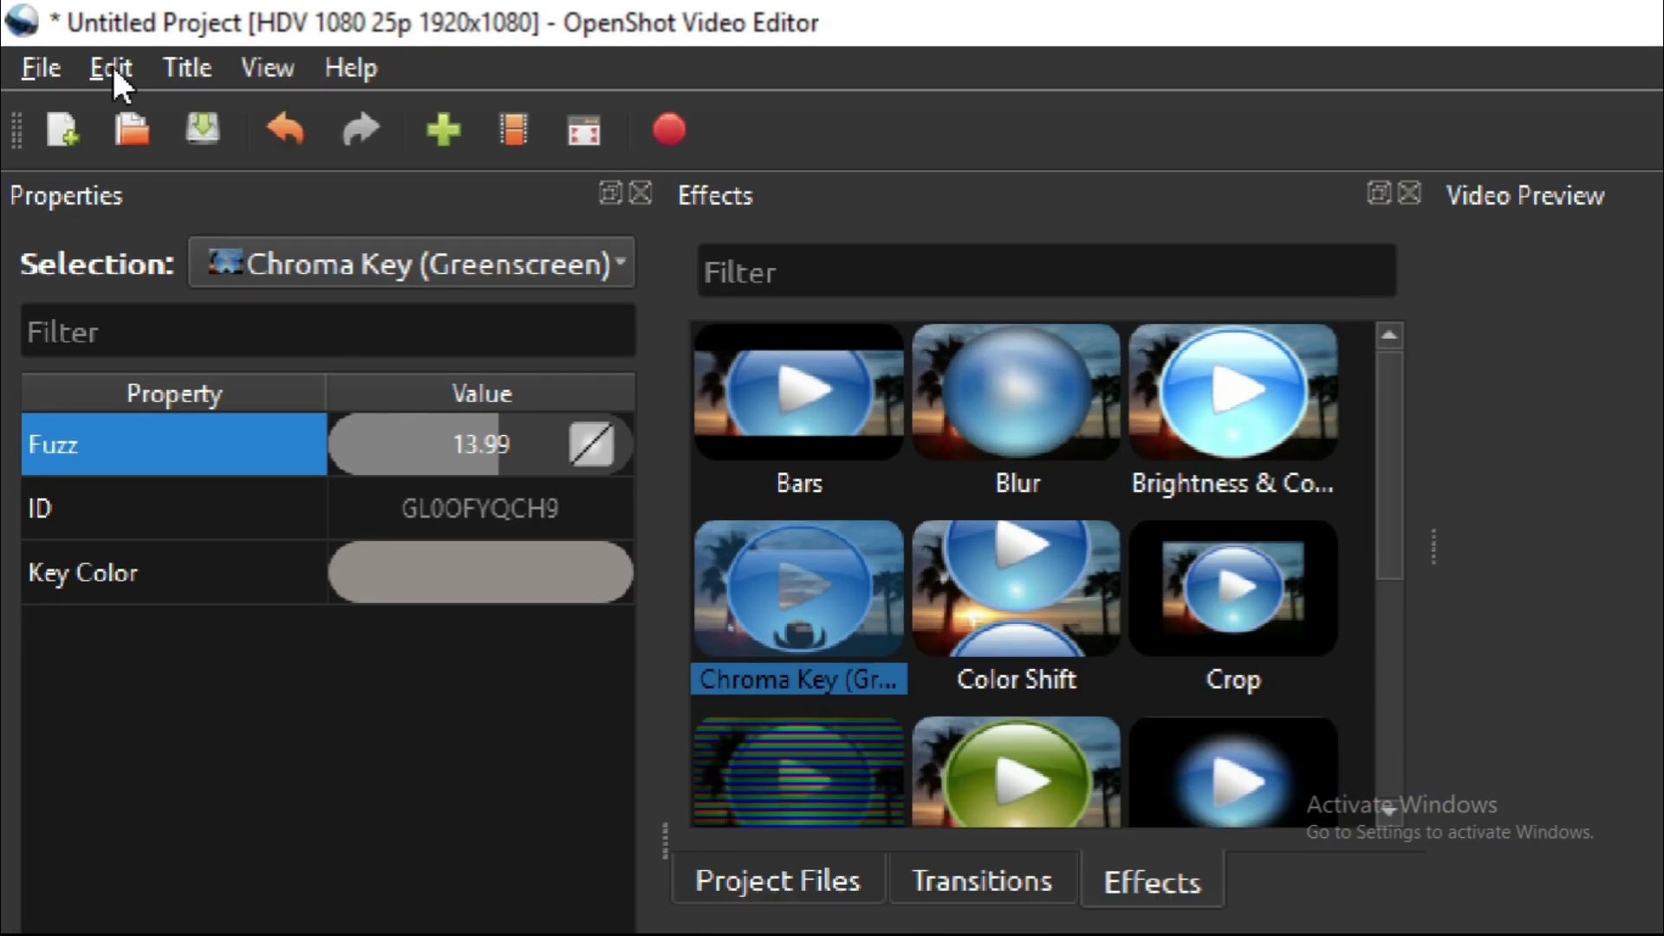
Set the default profile to Mobile 360p in the preview preferences and acknowledge the restart notice.
left_click(113, 66)
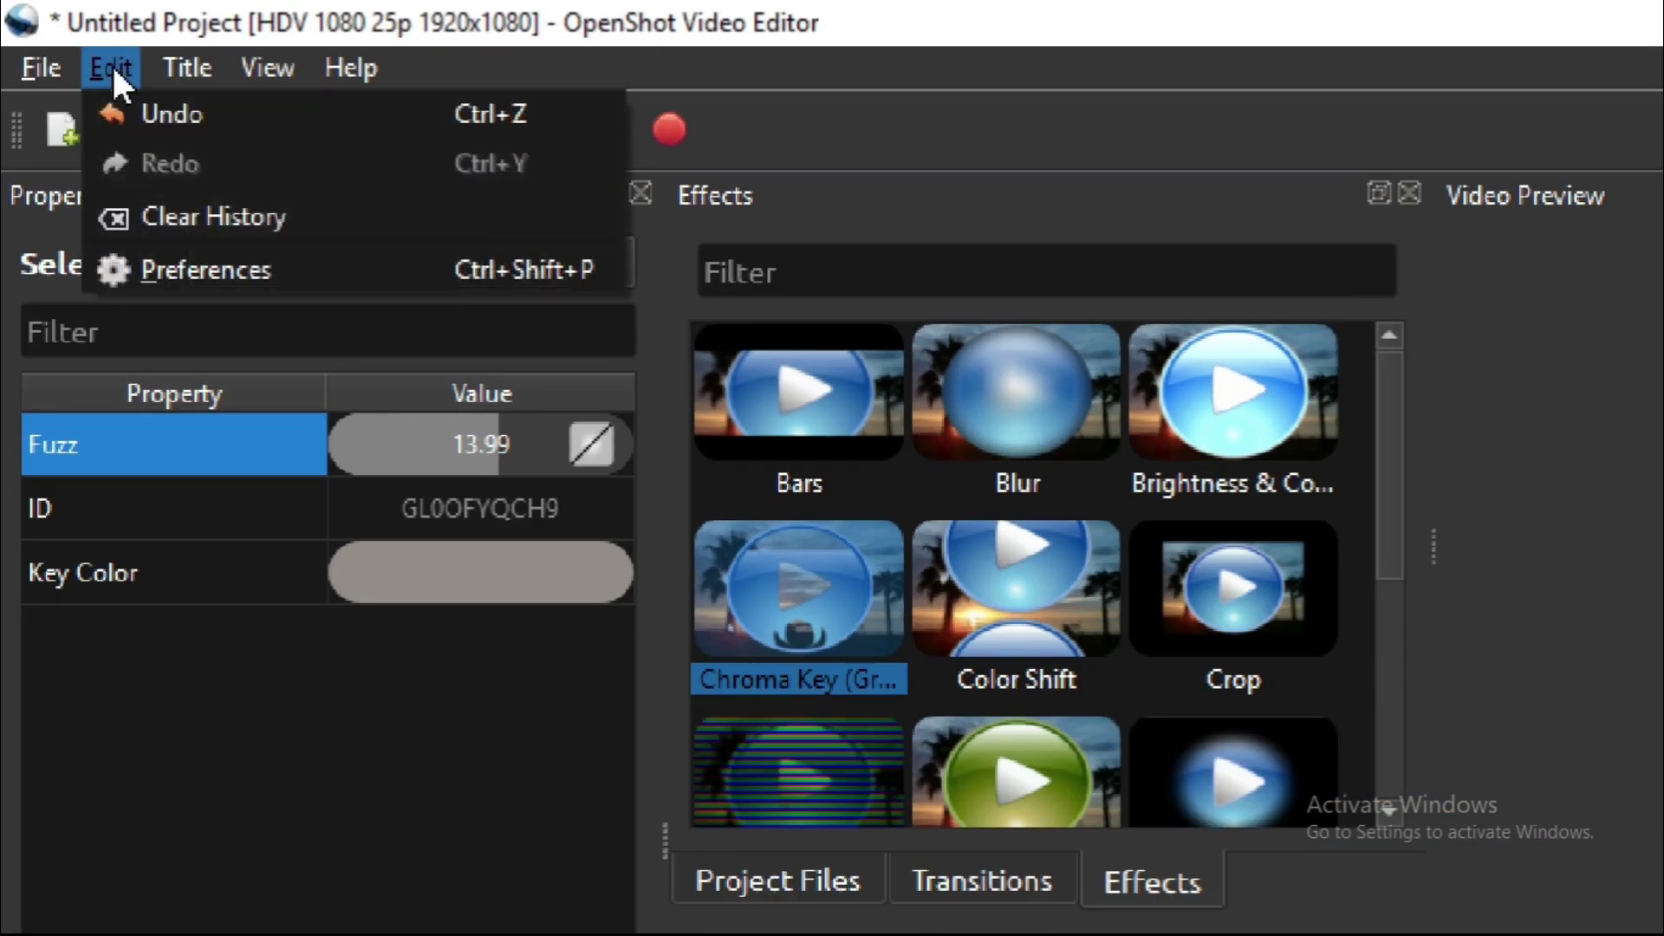
left_click(241, 262)
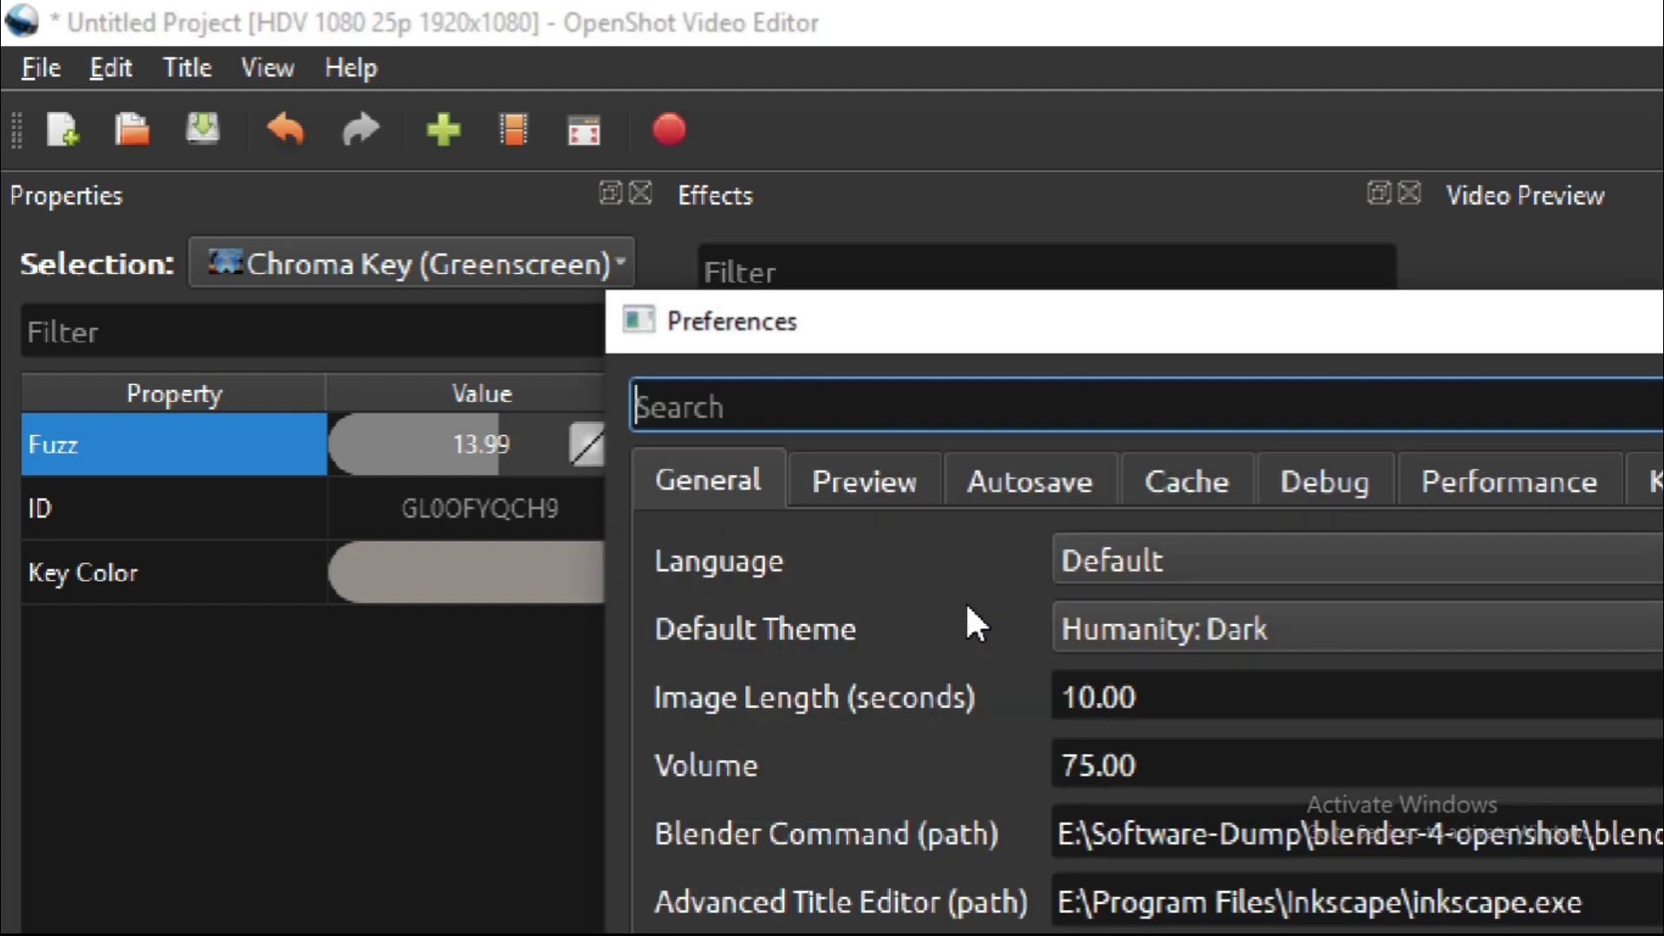
left_click_drag(995, 326, 565, 147)
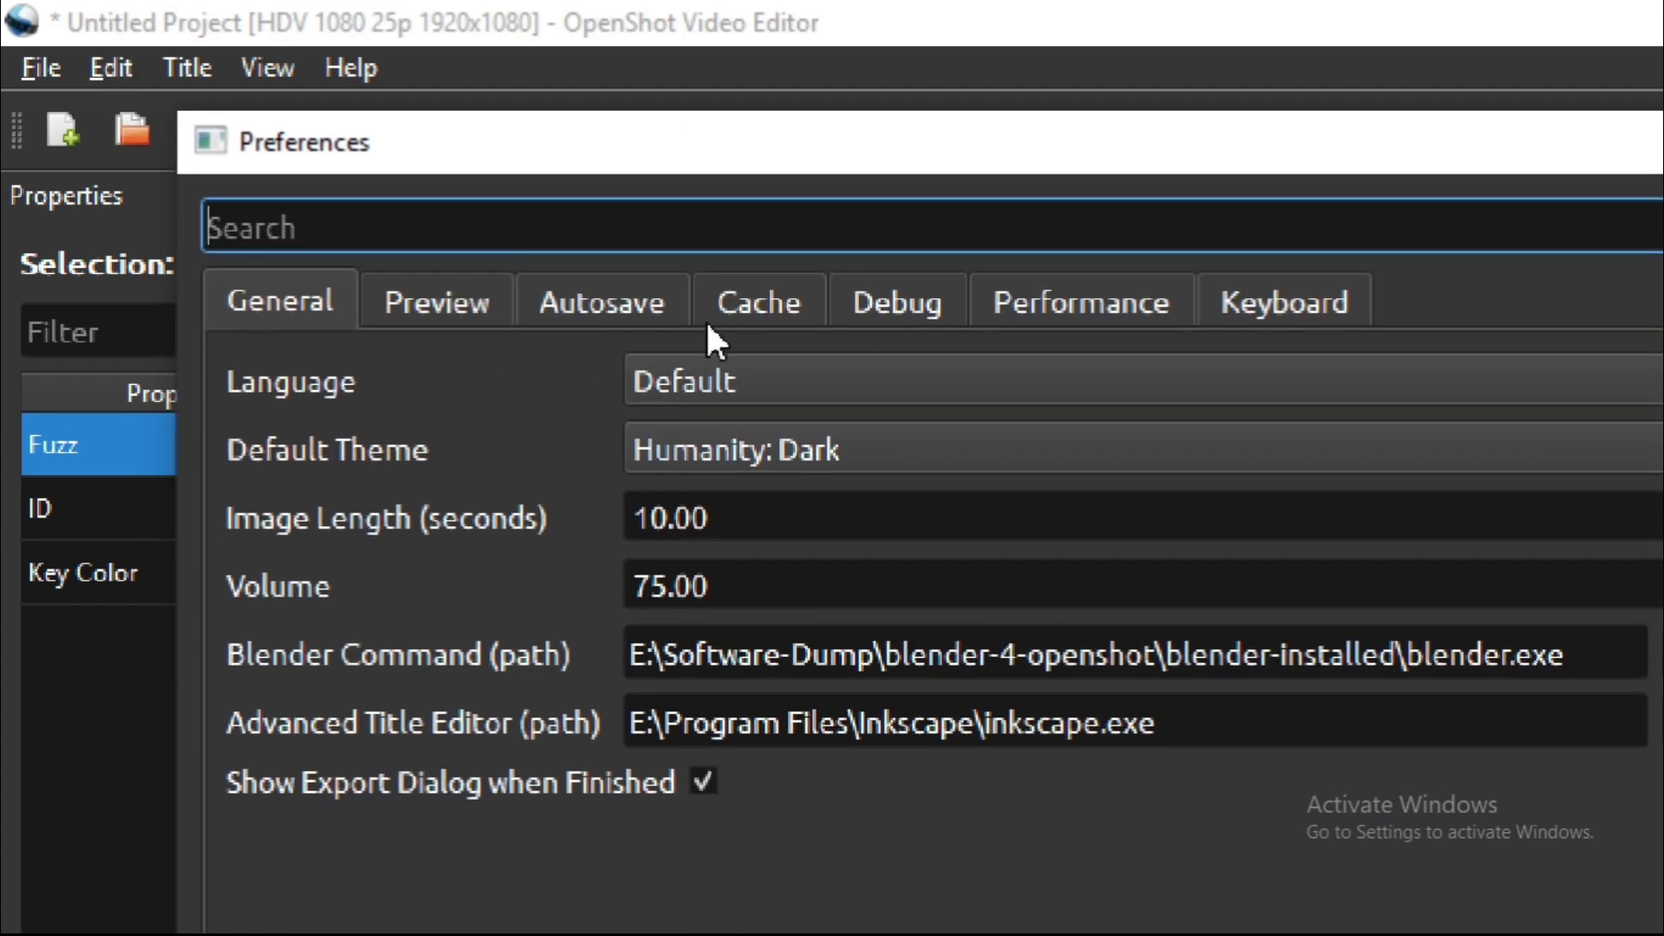
left_click(475, 307)
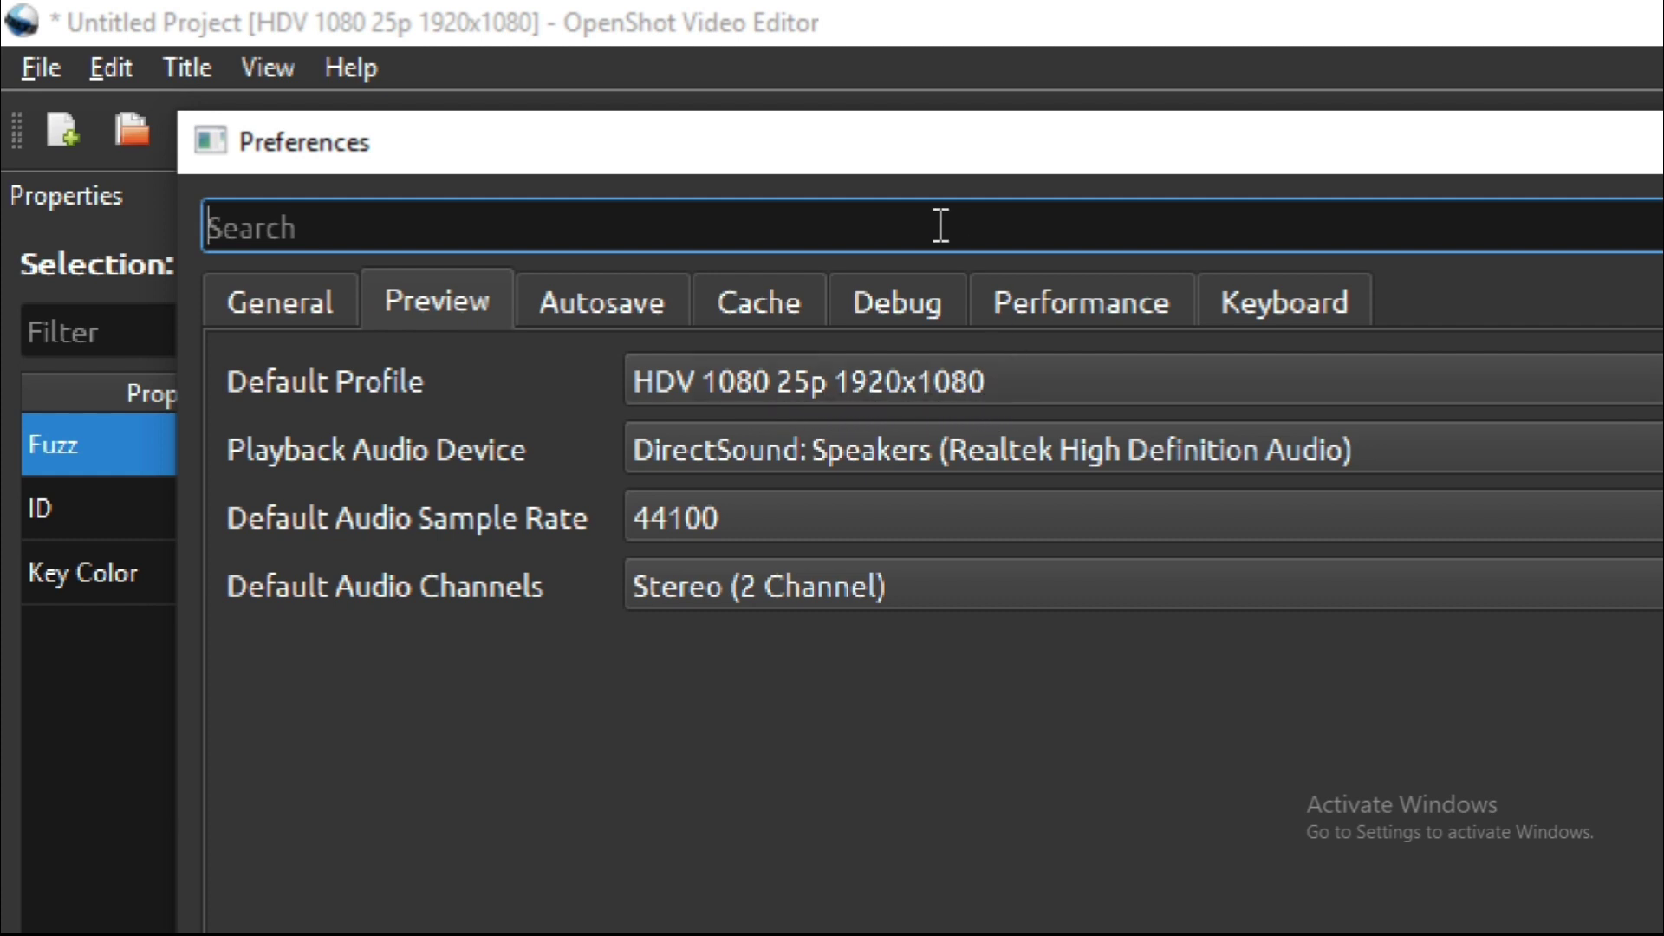
left_click_drag(881, 150, 758, 98)
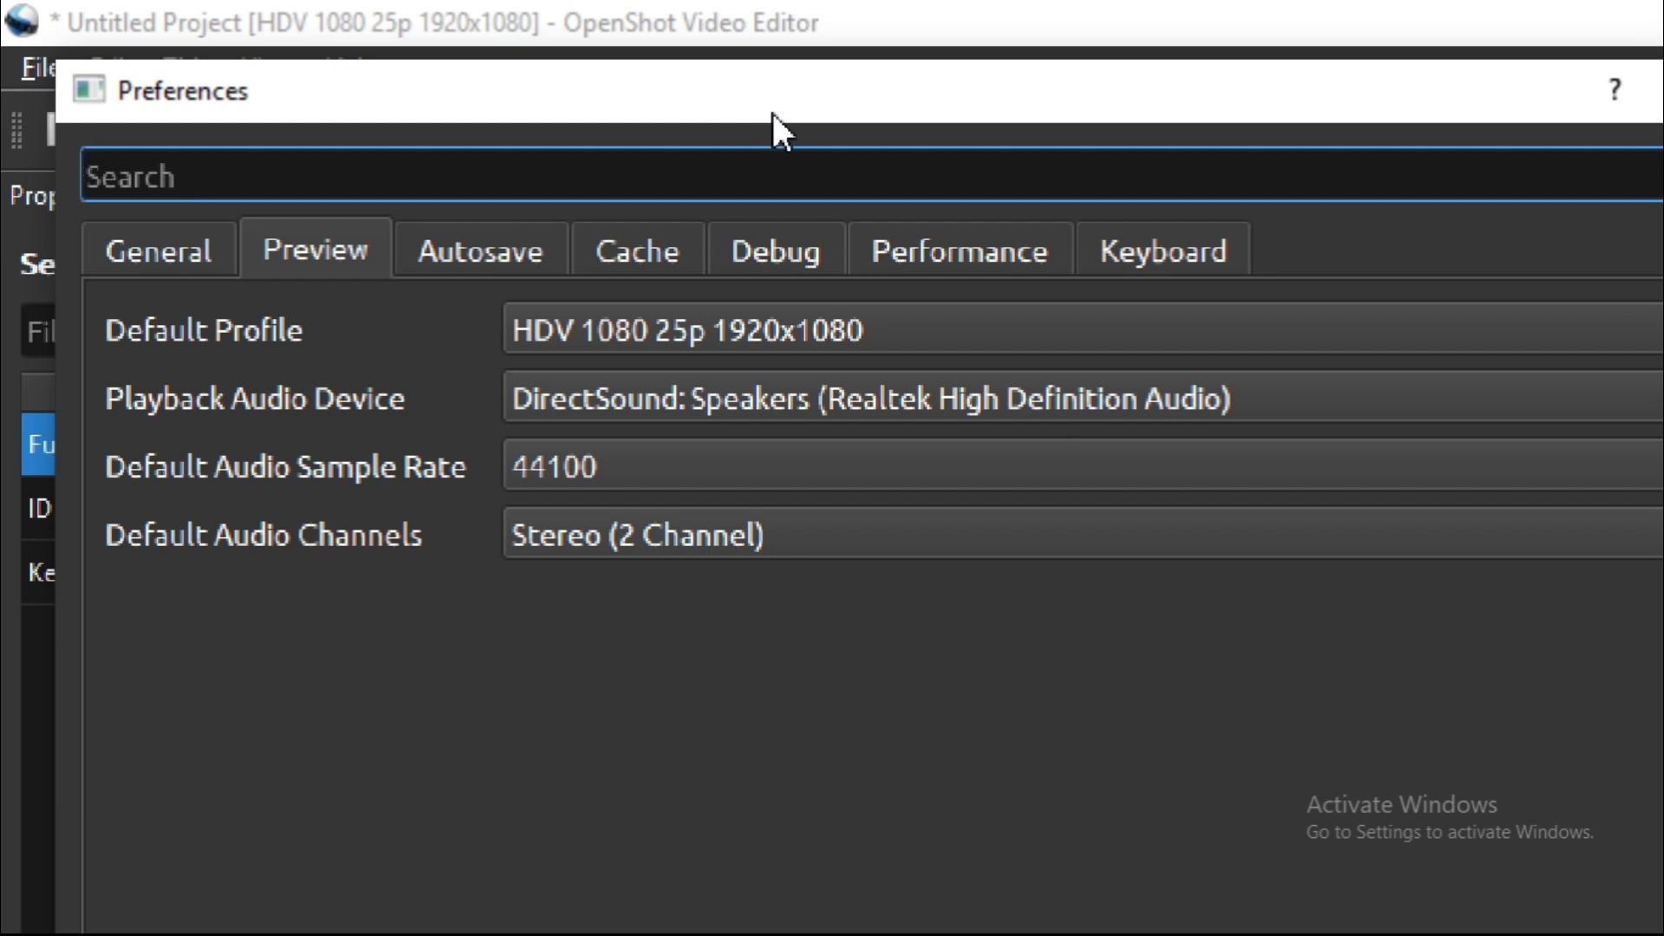
left_click(1445, 338)
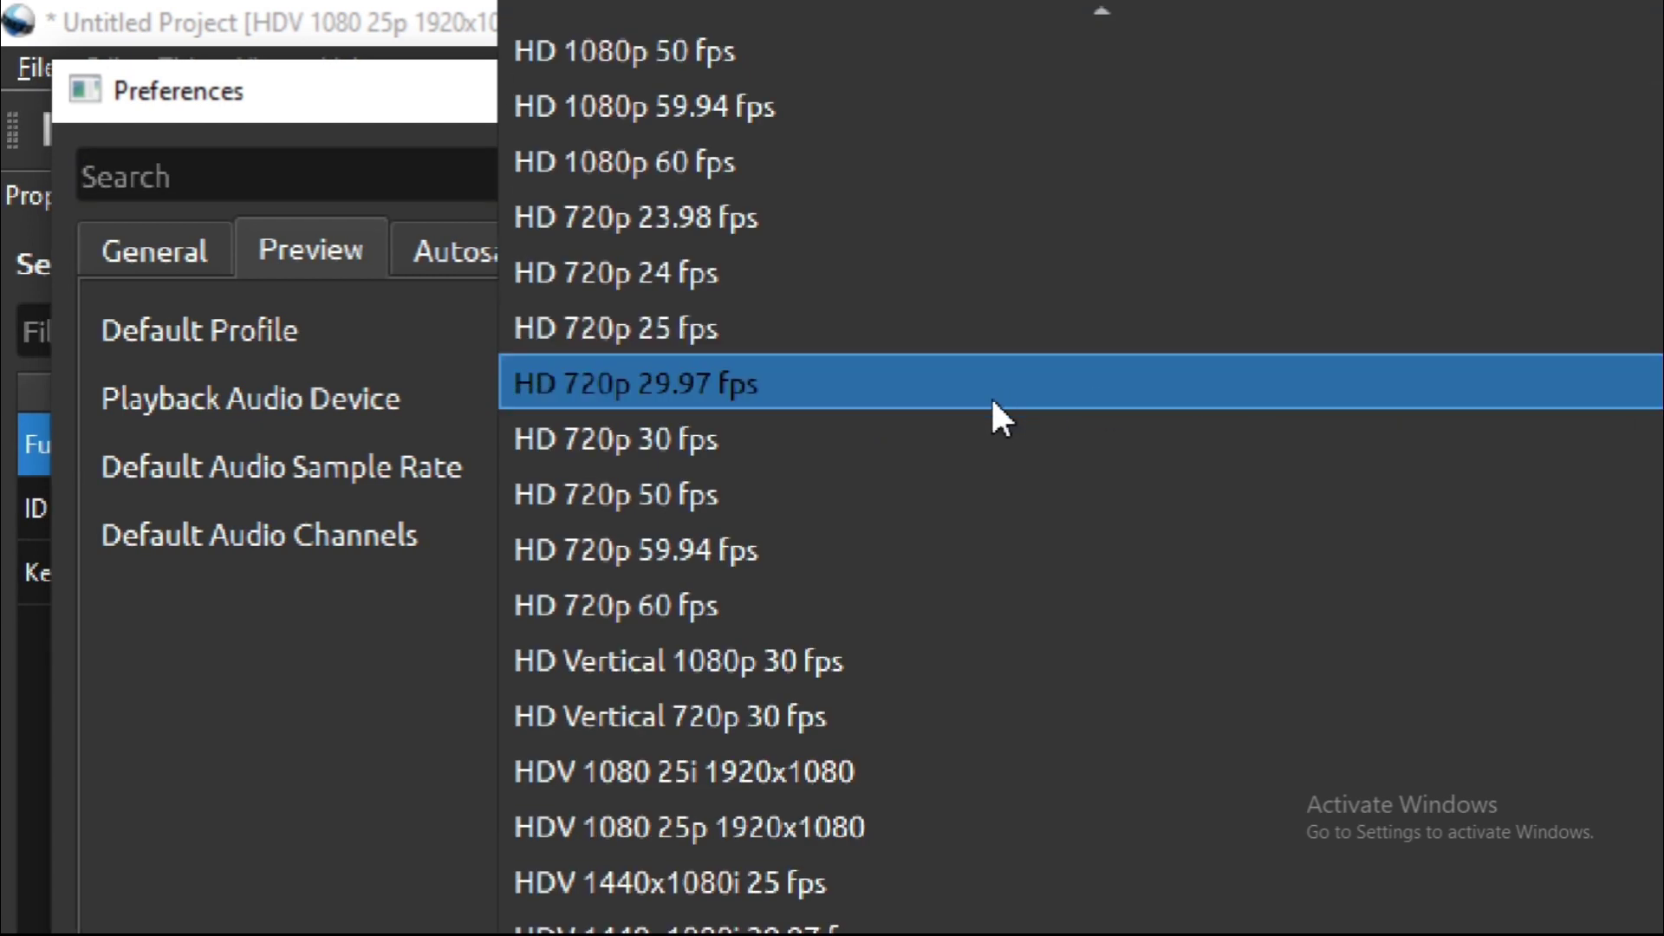
scroll(952, 612, "down", 2)
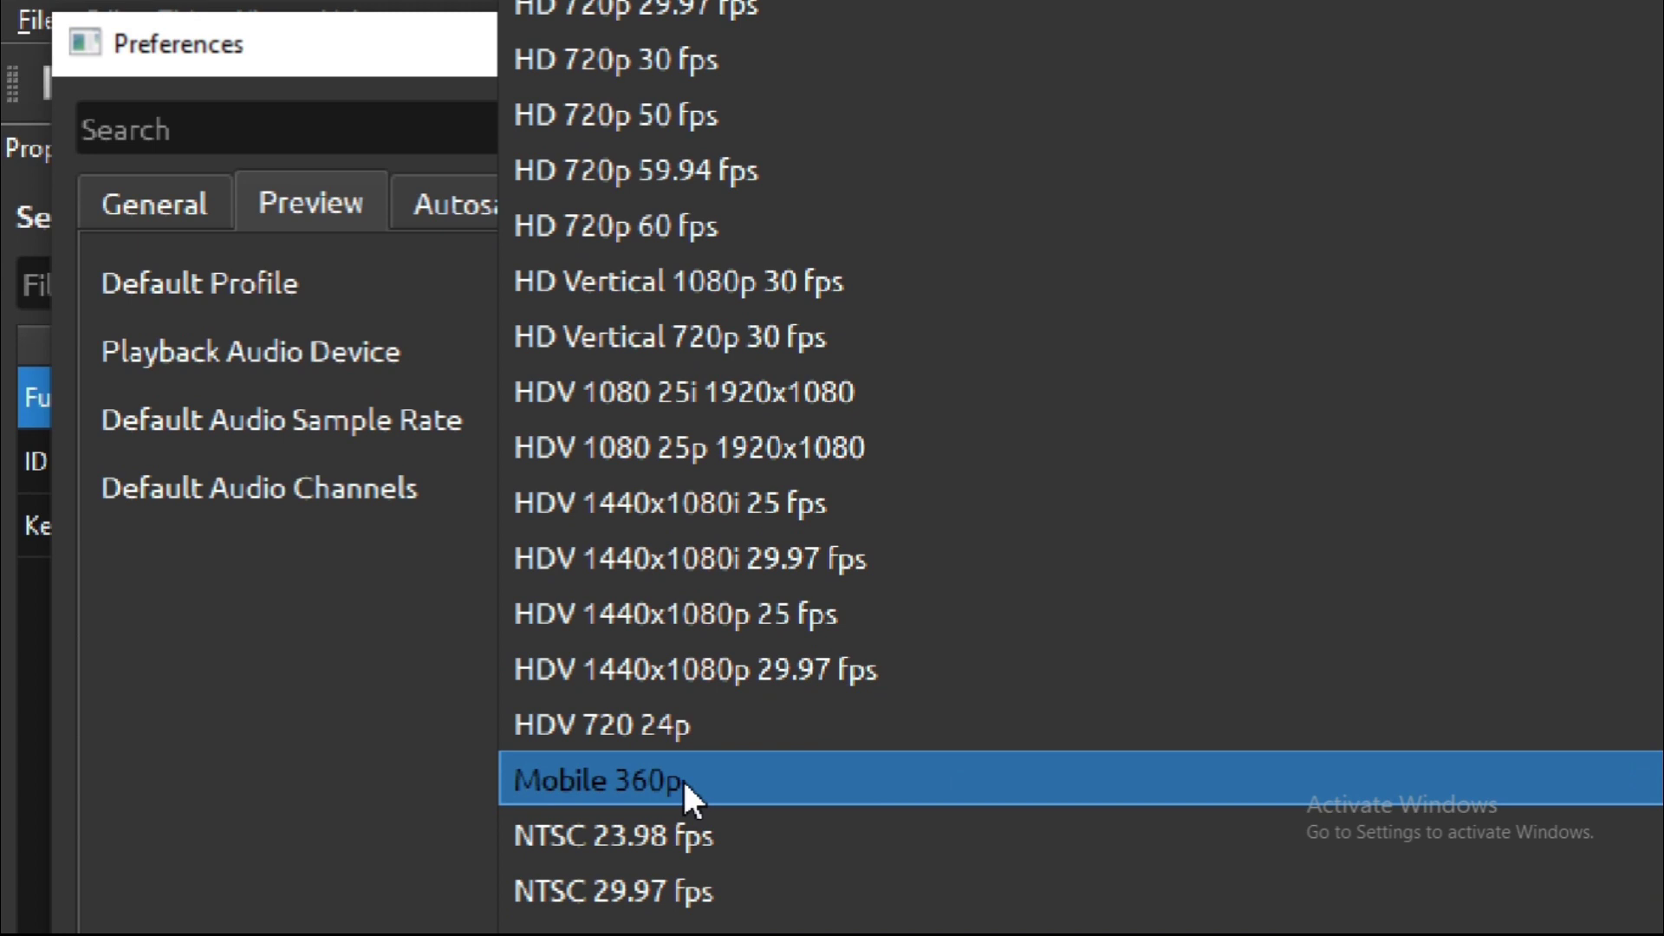
left_click(683, 778)
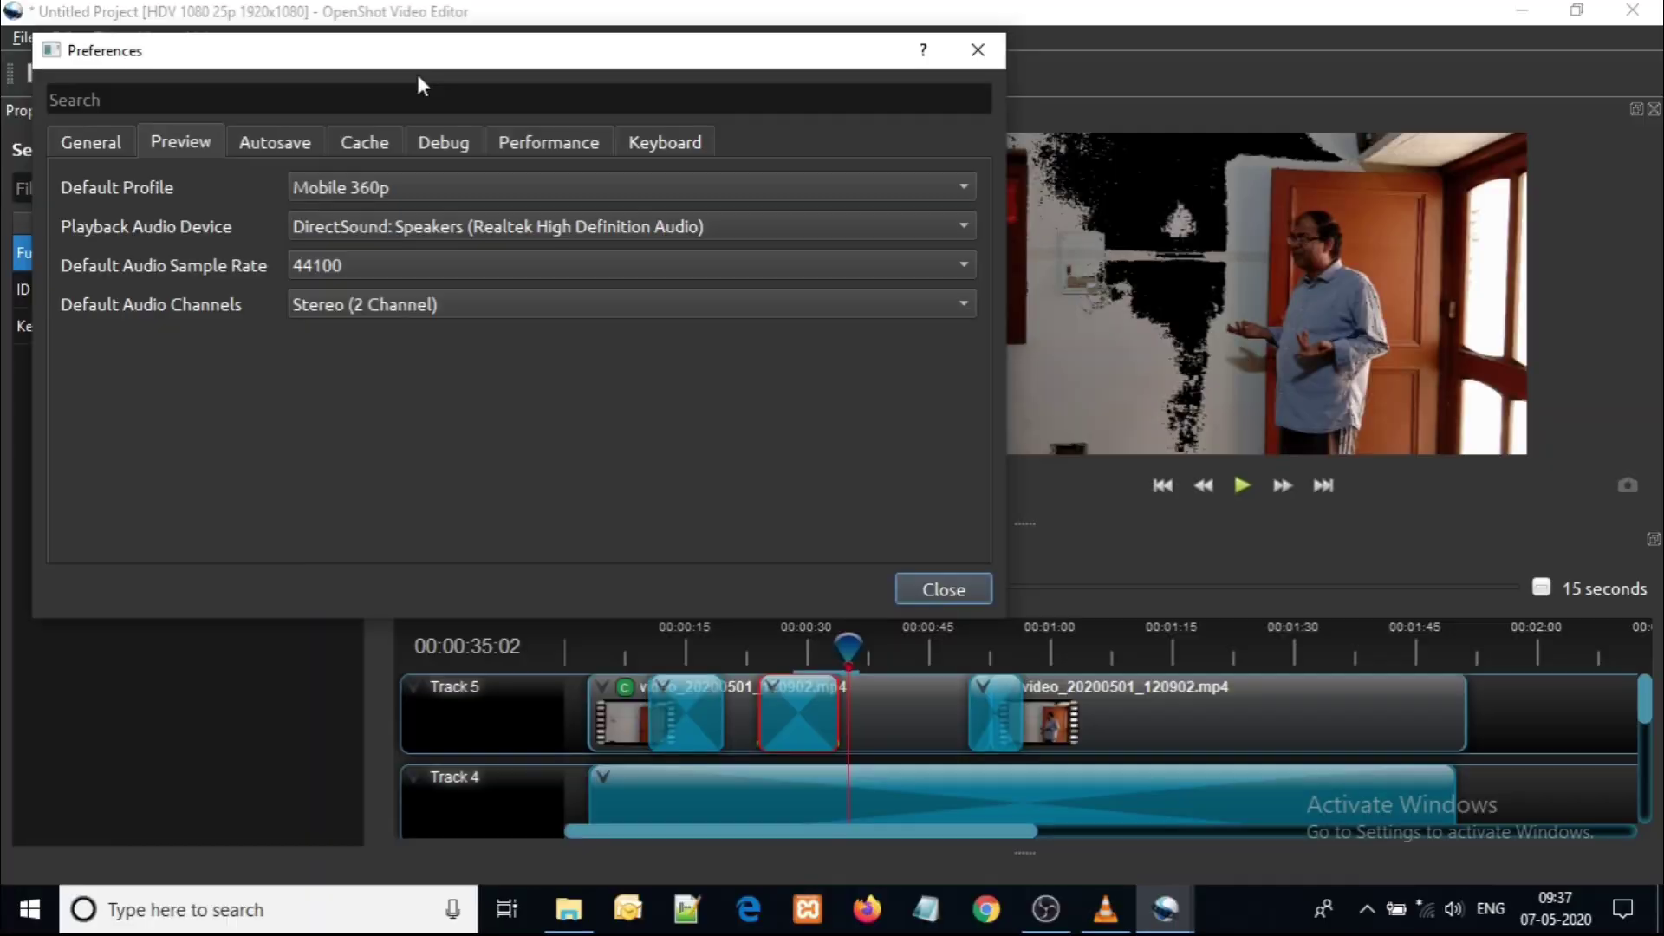
left_click_drag(419, 66, 660, 227)
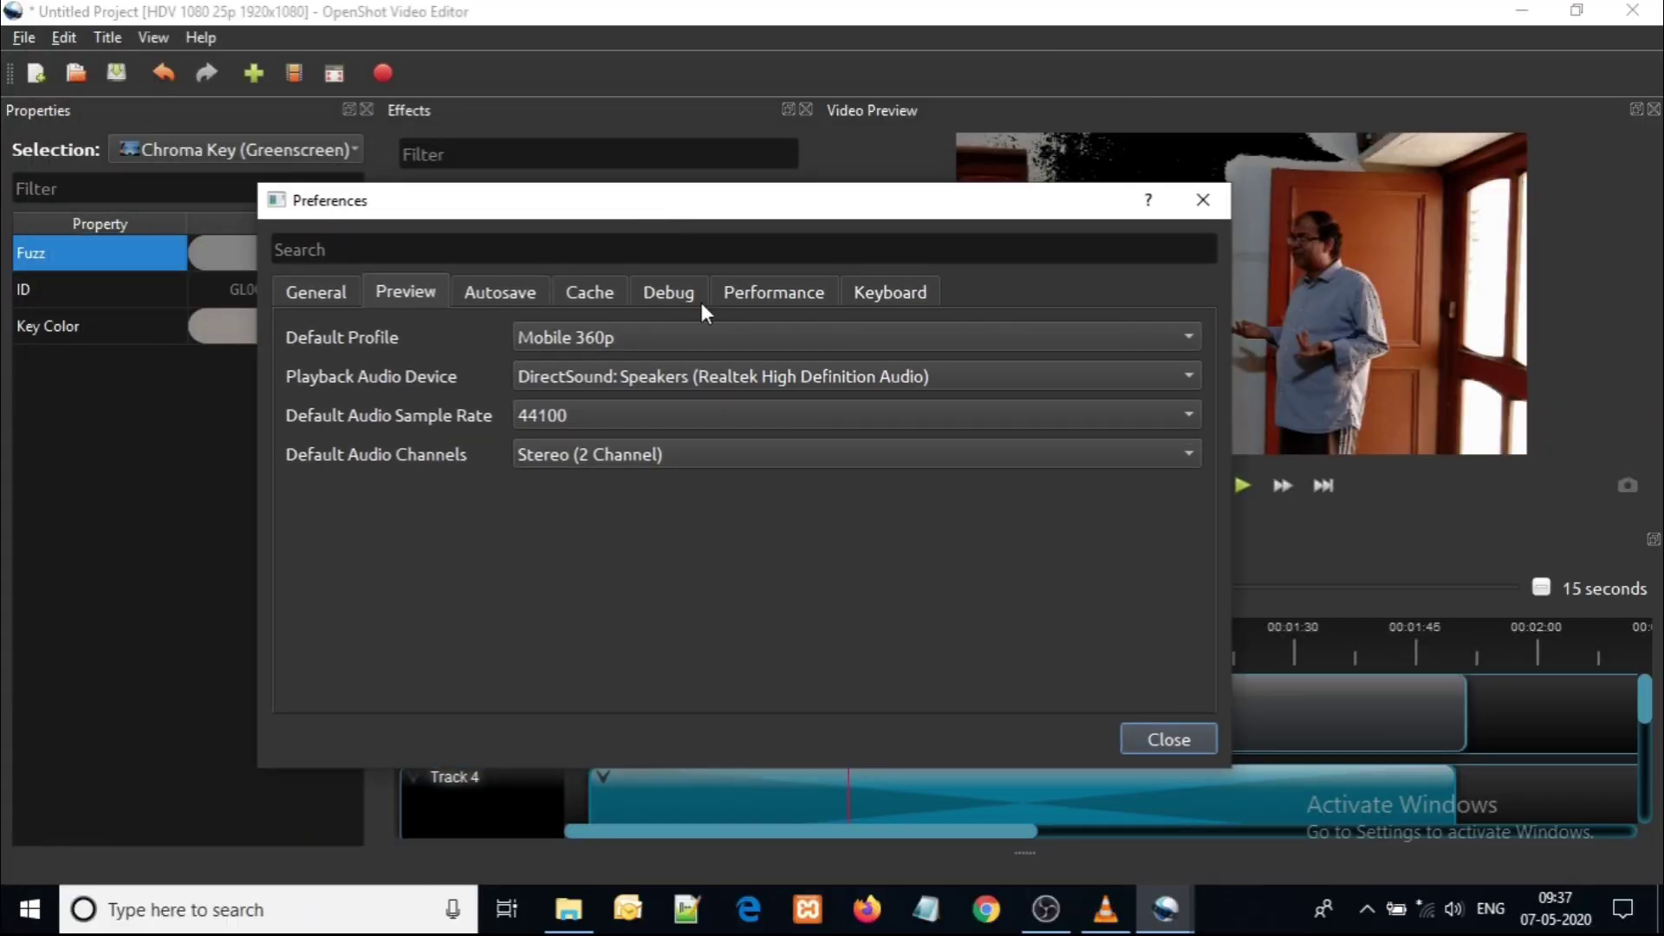
left_click(1148, 740)
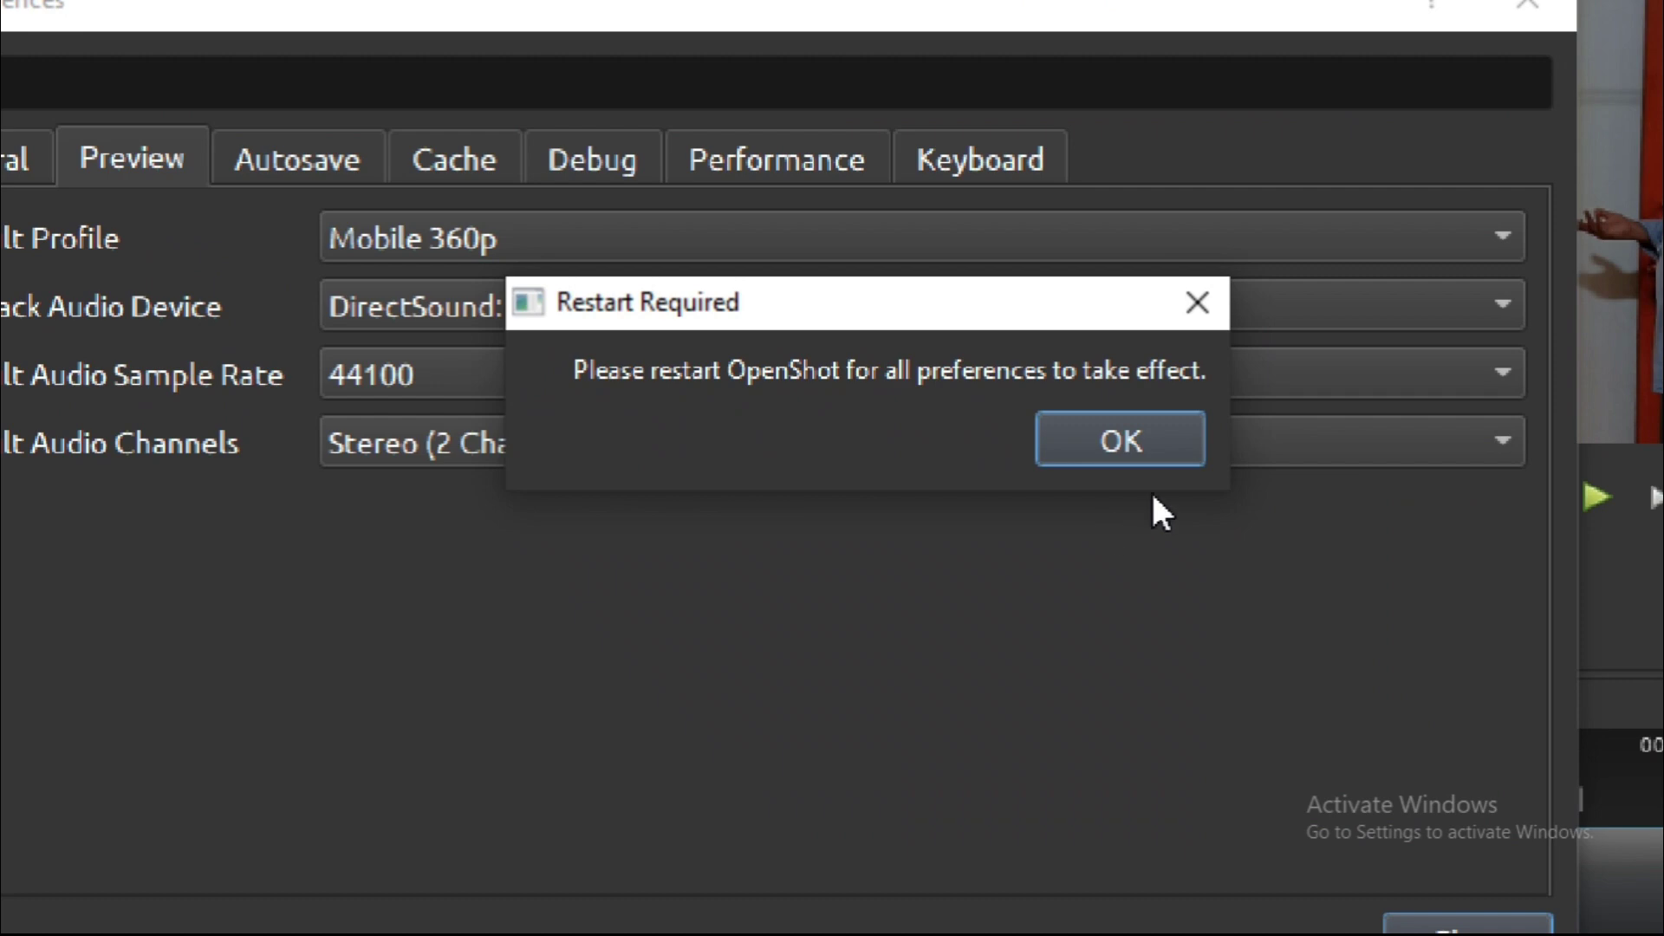
left_click(1151, 441)
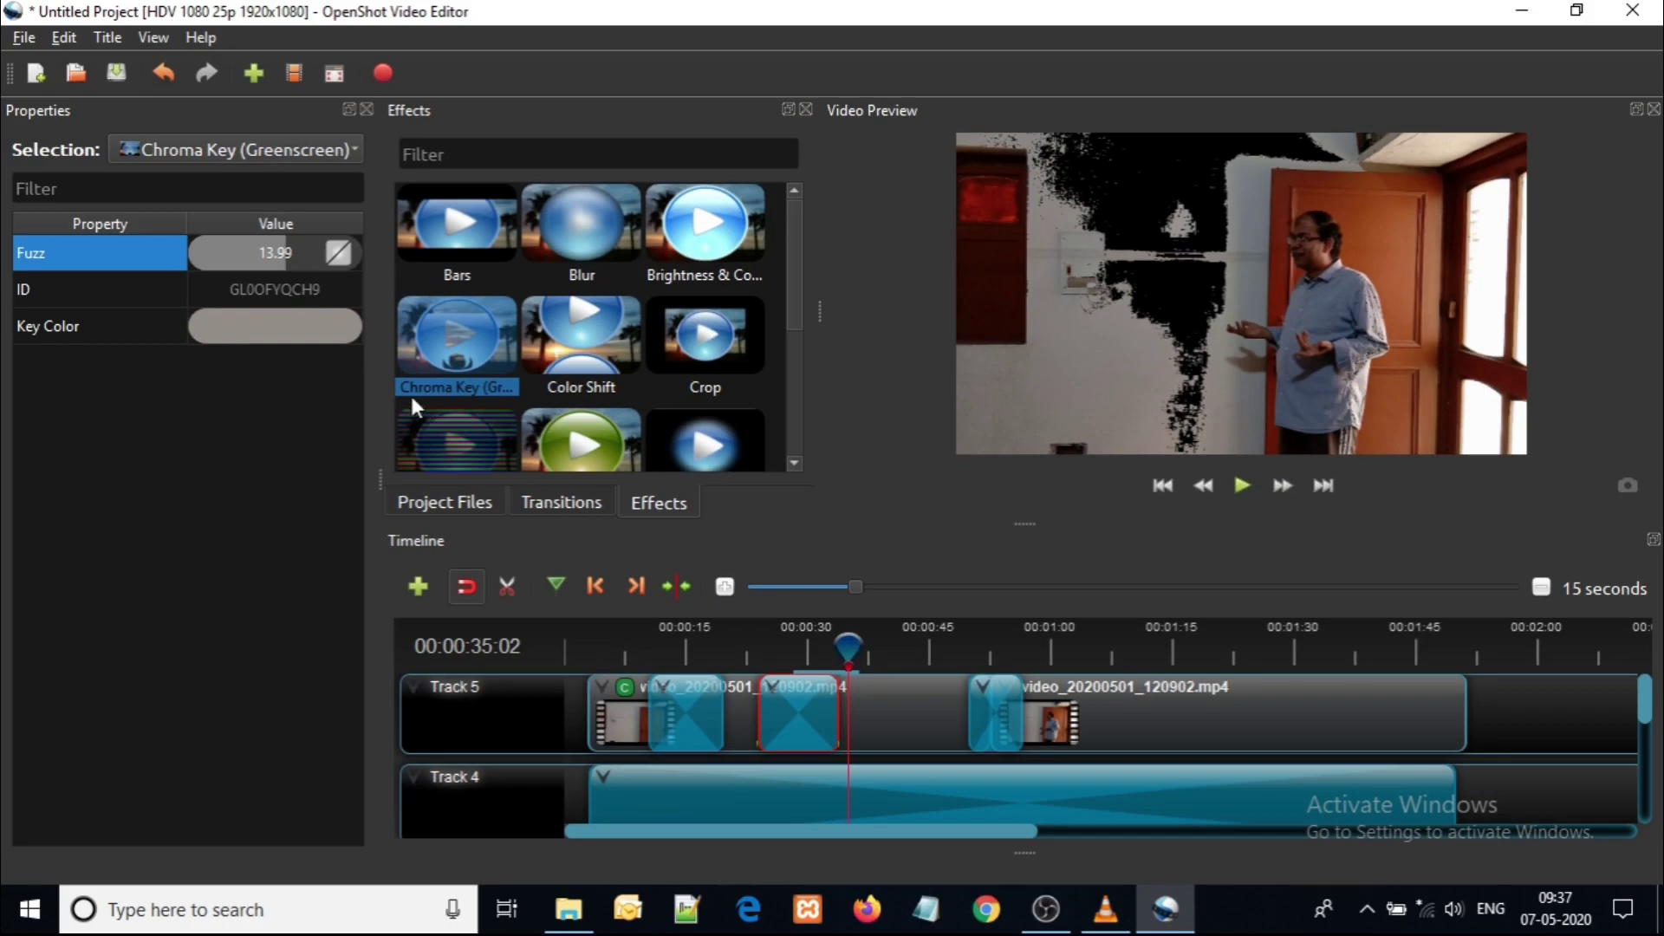
Change the current project's profile to Mobile 360p (320x240).
left_click(24, 38)
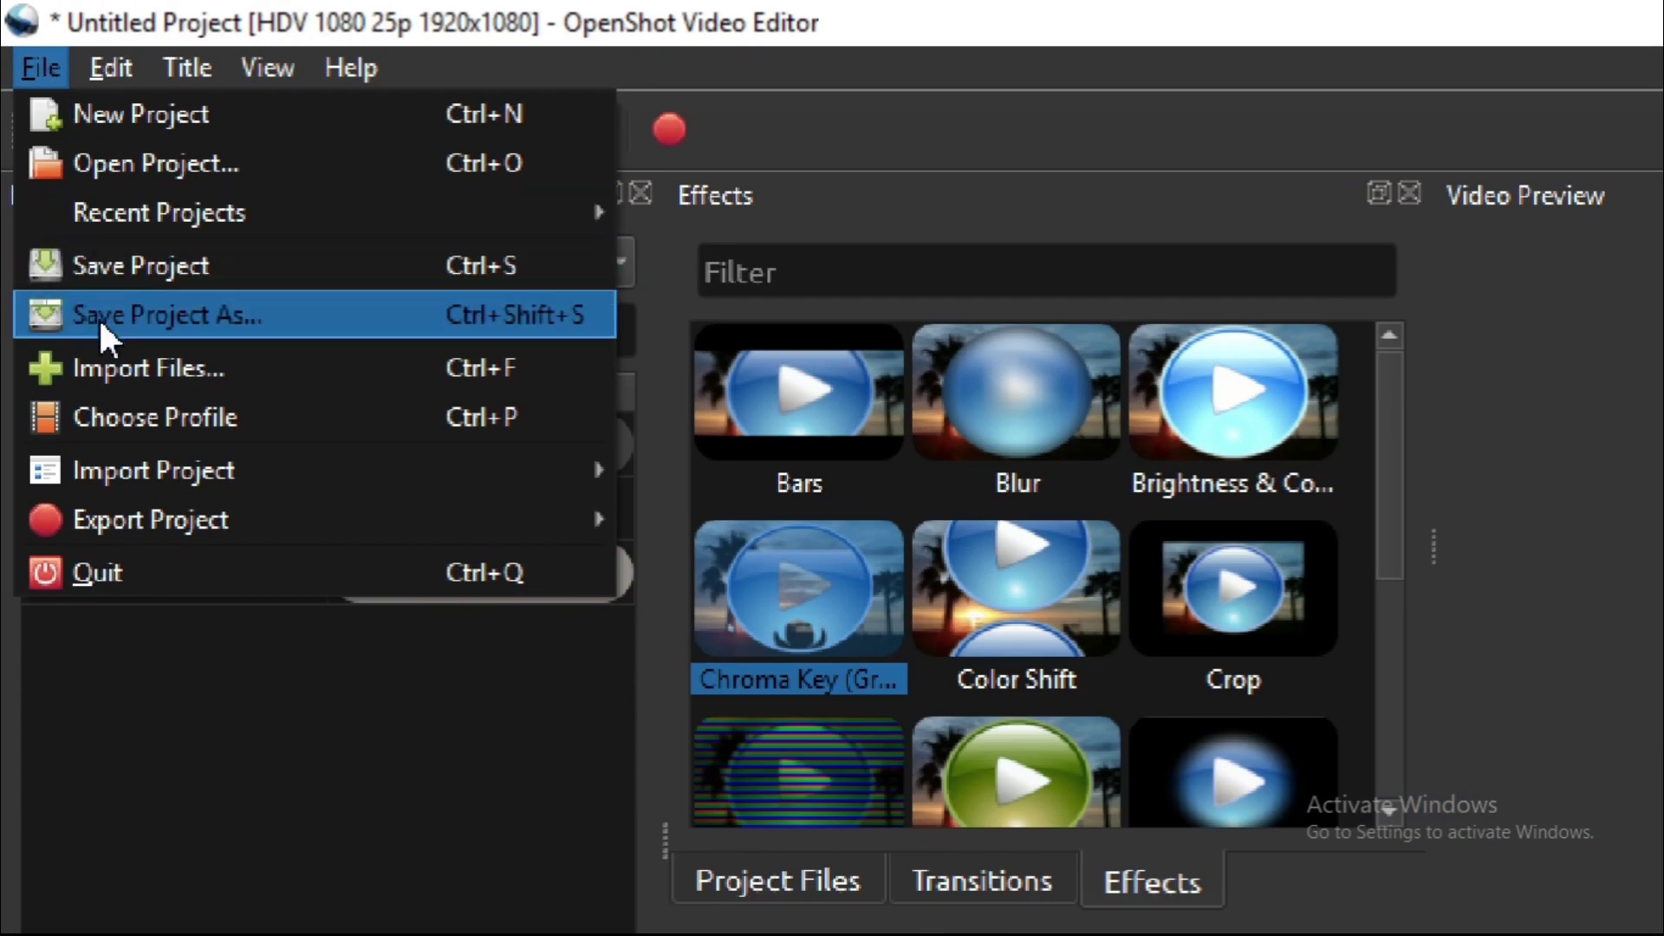
left_click(304, 416)
left_click_drag(1430, 634, 850, 283)
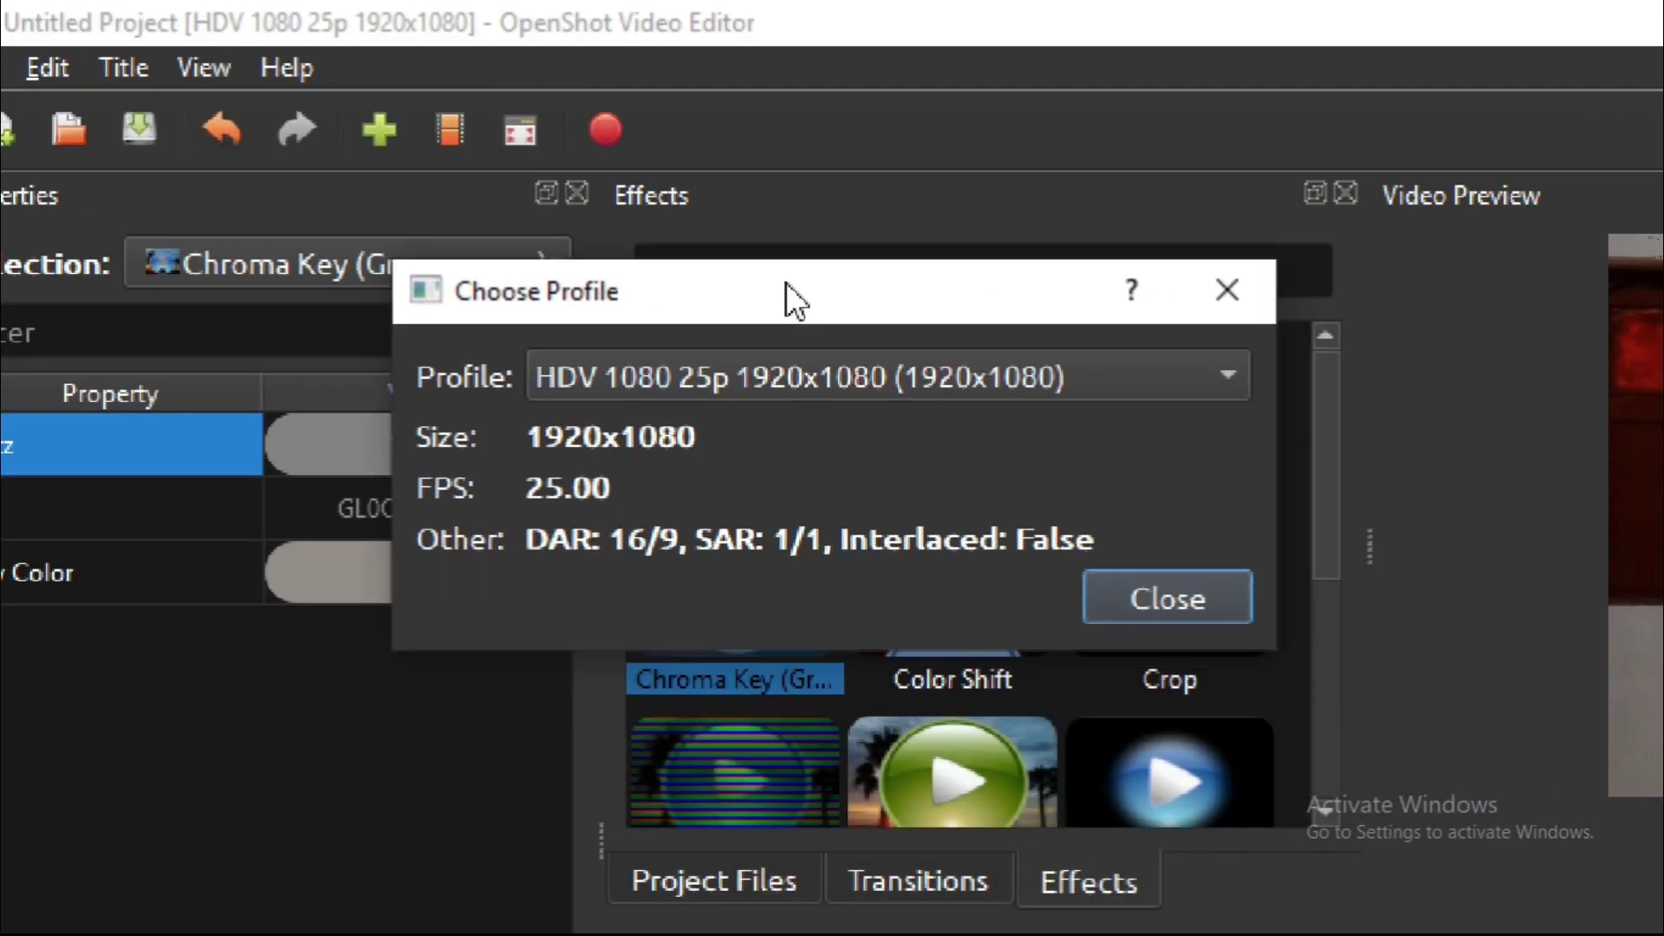
left_click(1212, 382)
scroll(763, 746, "down", 2)
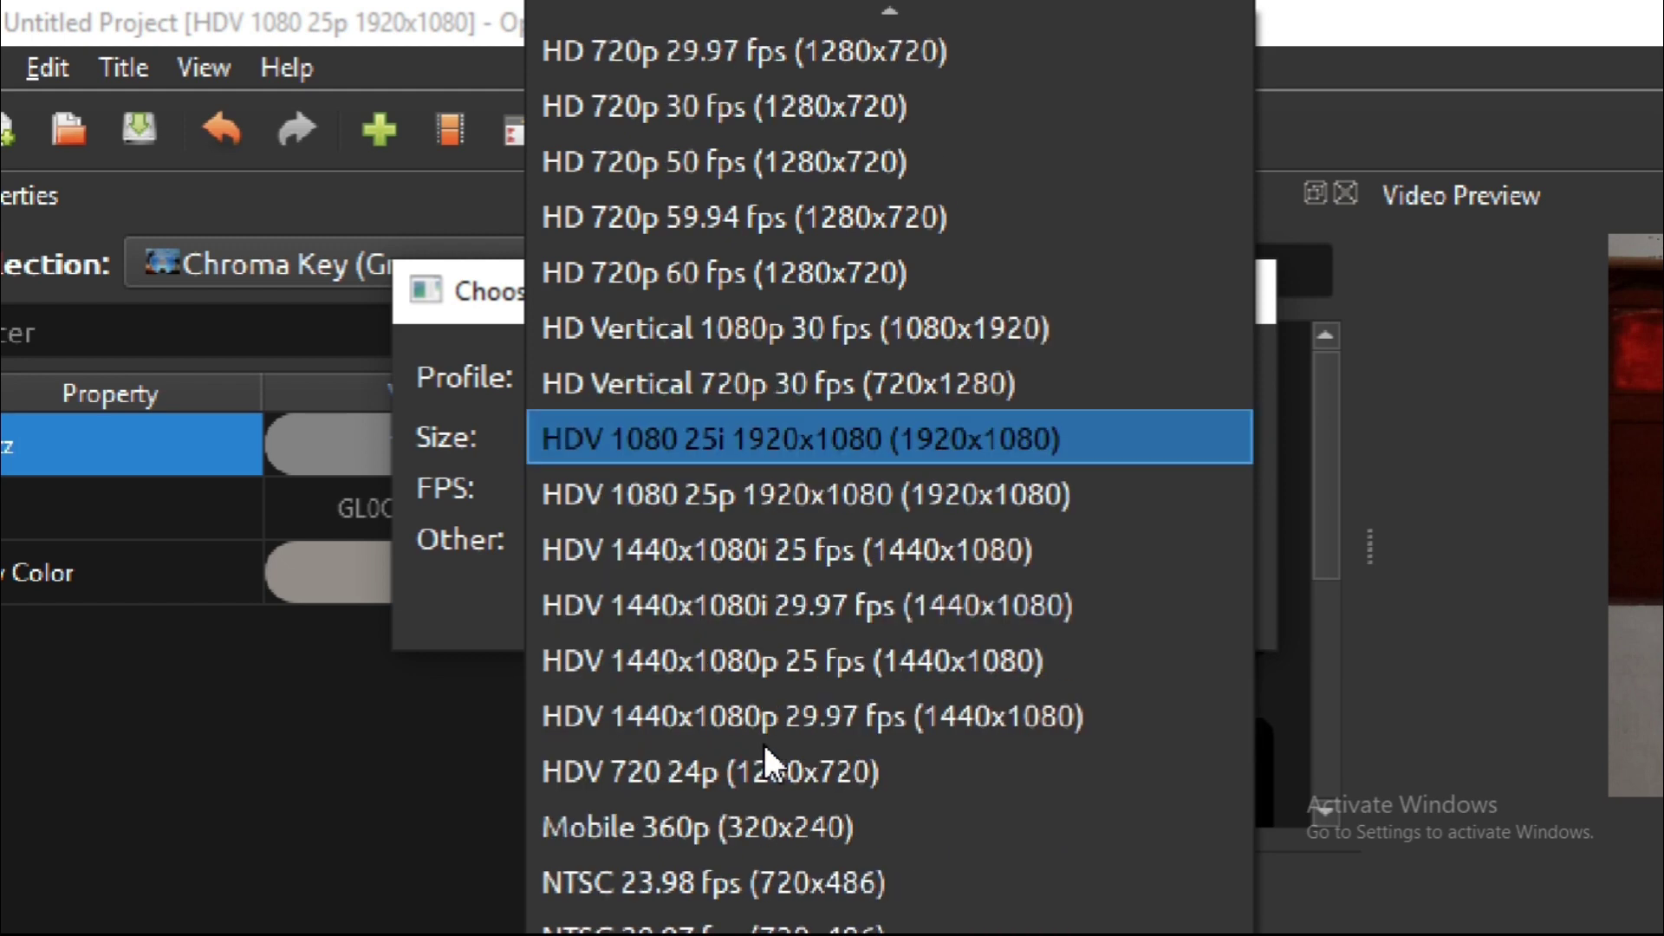
left_click(764, 820)
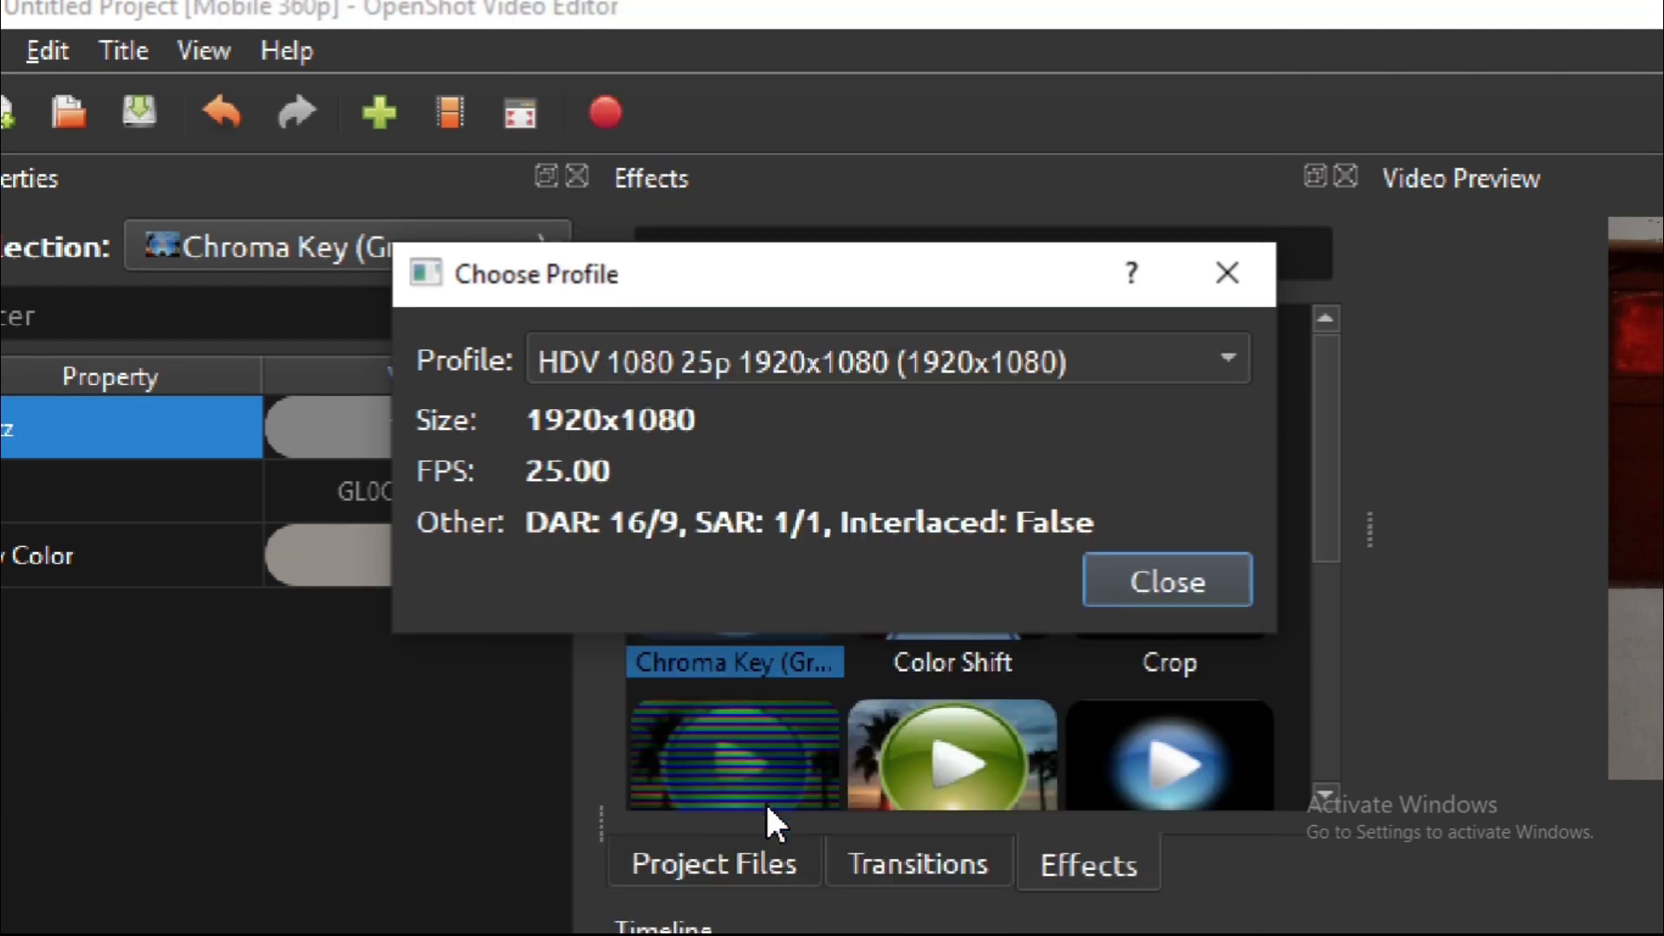
left_click(1167, 581)
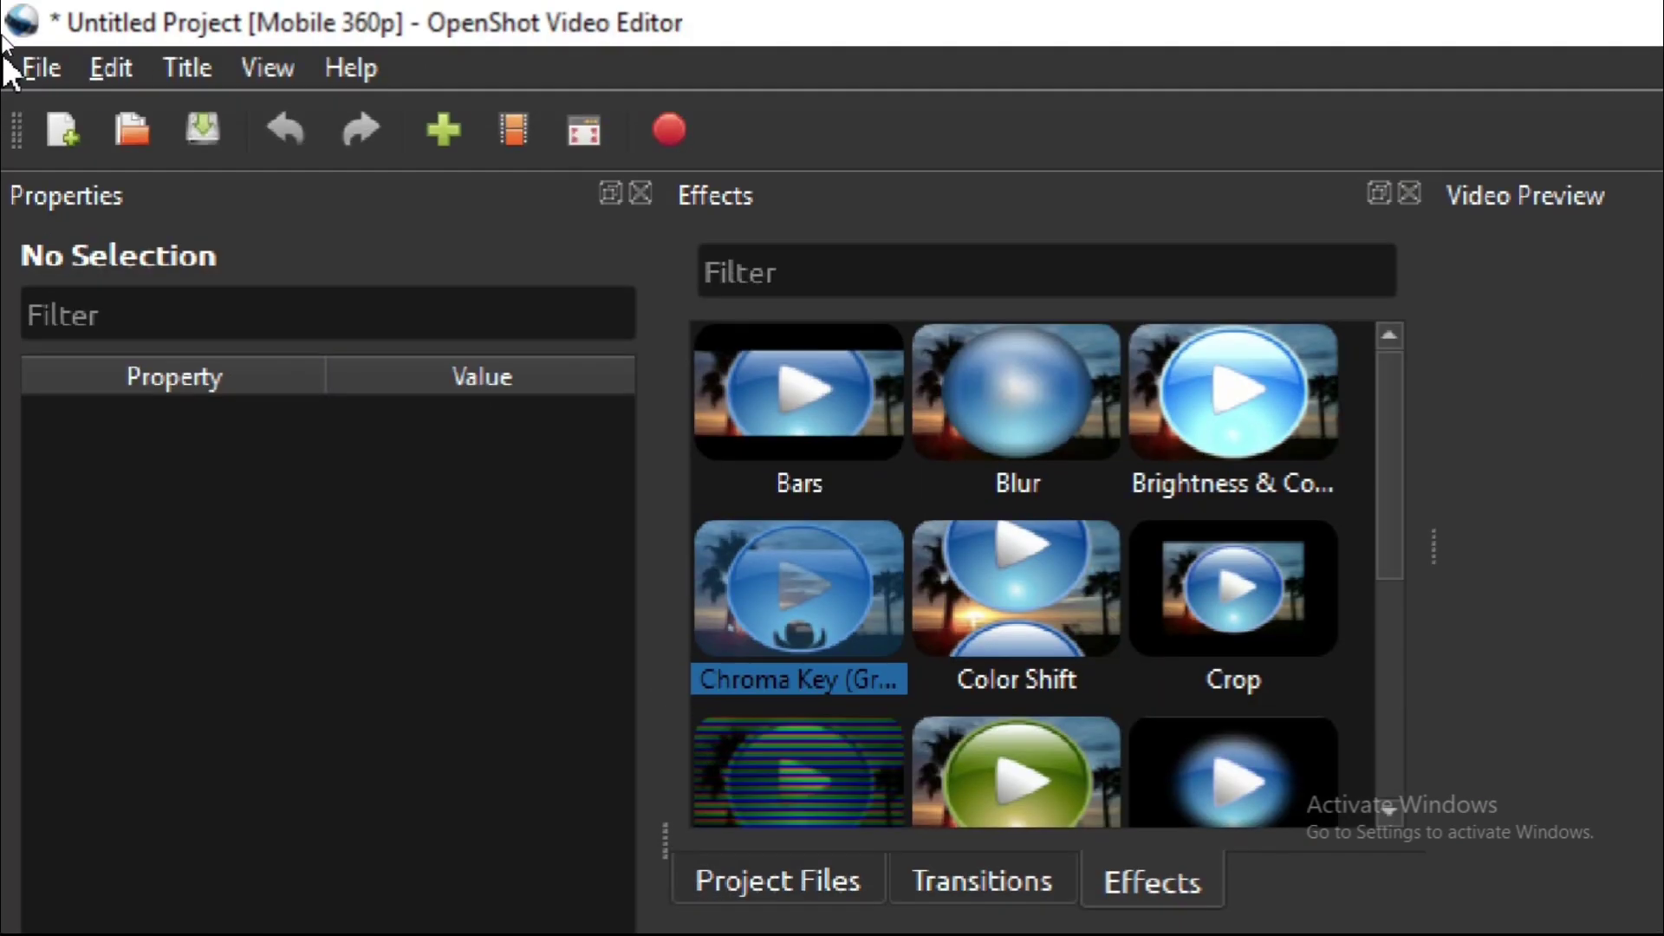
Set the current project's profile to HDV 1080 25p 1920x1080.
left_click(33, 69)
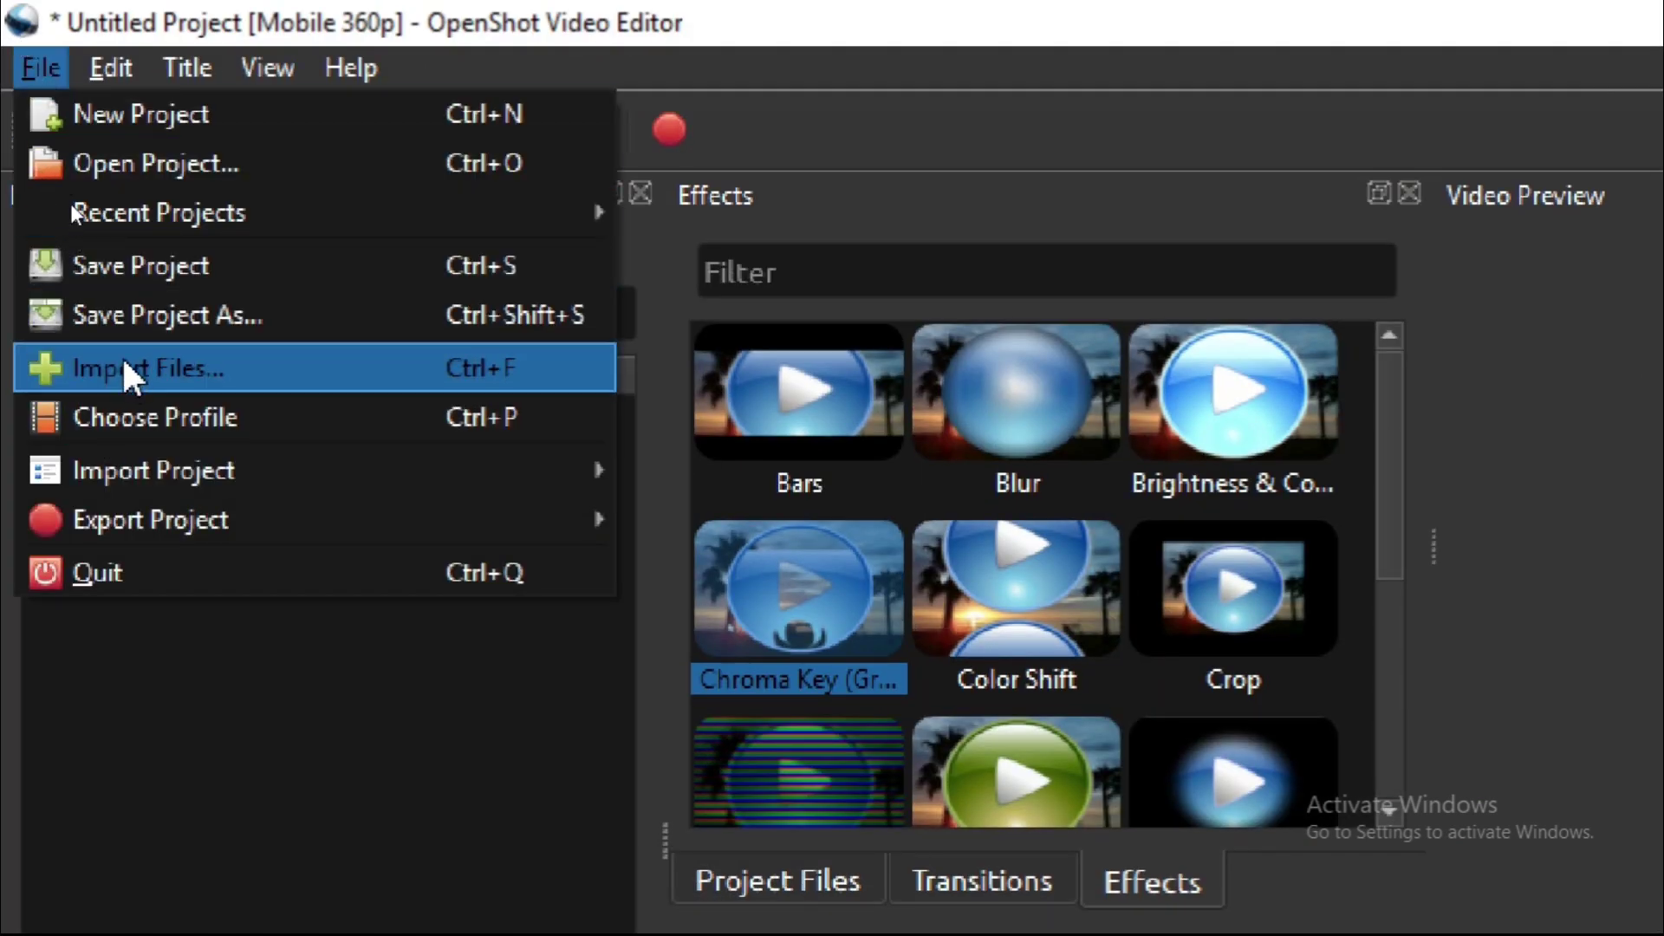
left_click(133, 424)
left_click_drag(1250, 635, 584, 246)
left_click(1046, 329)
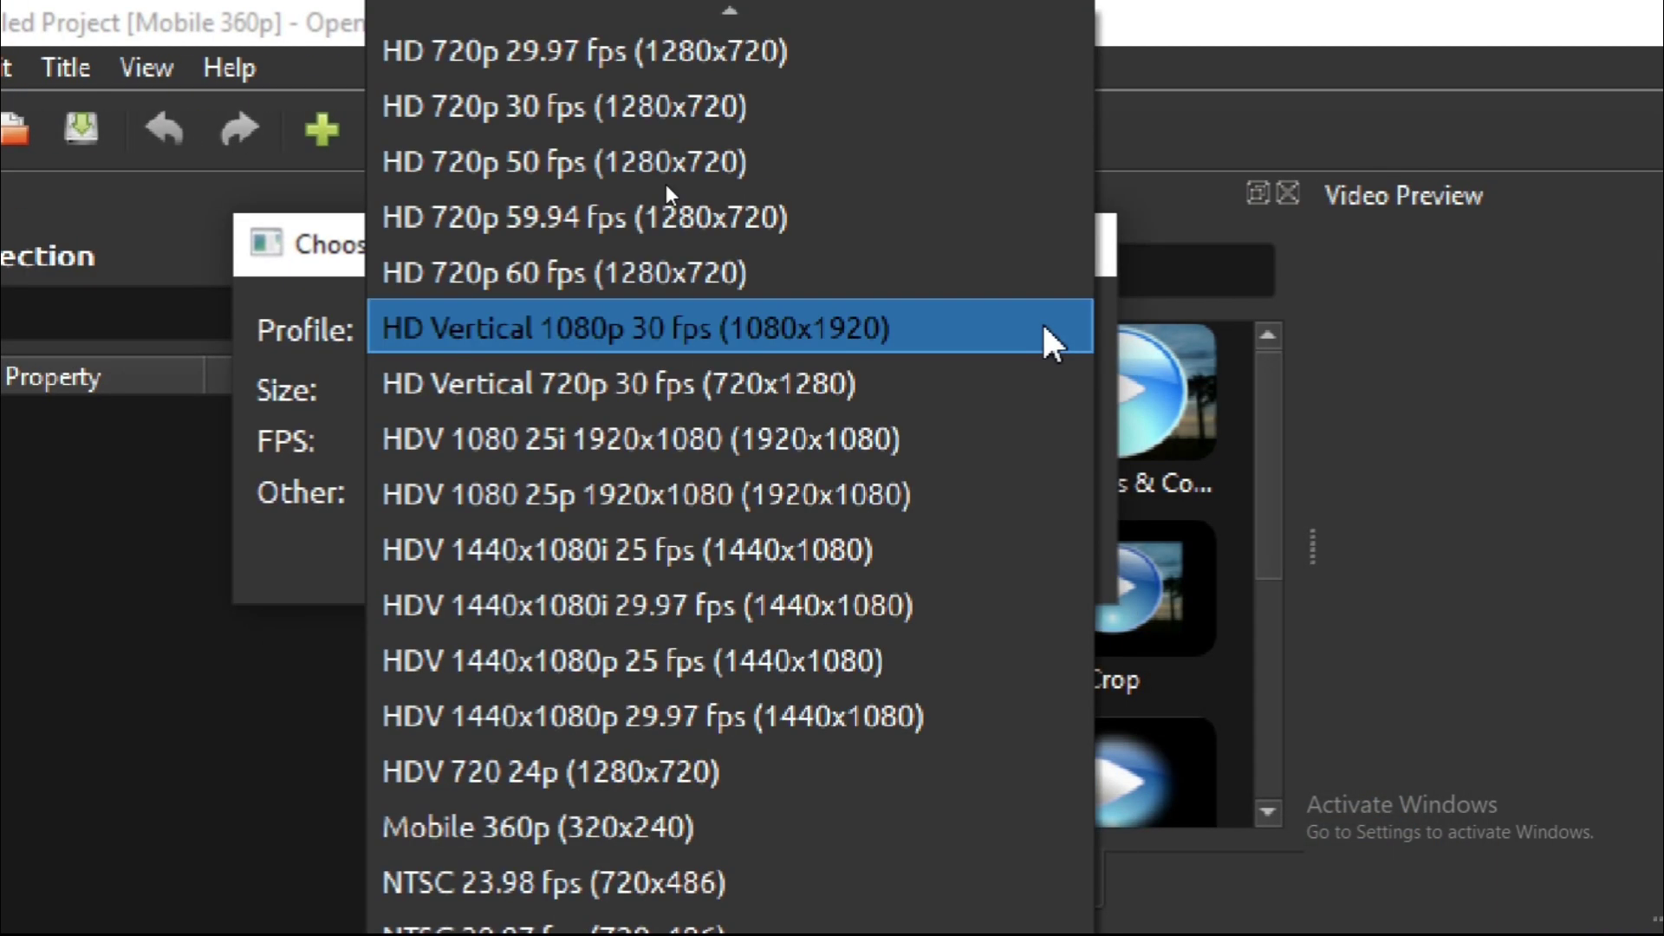
left_click(826, 513)
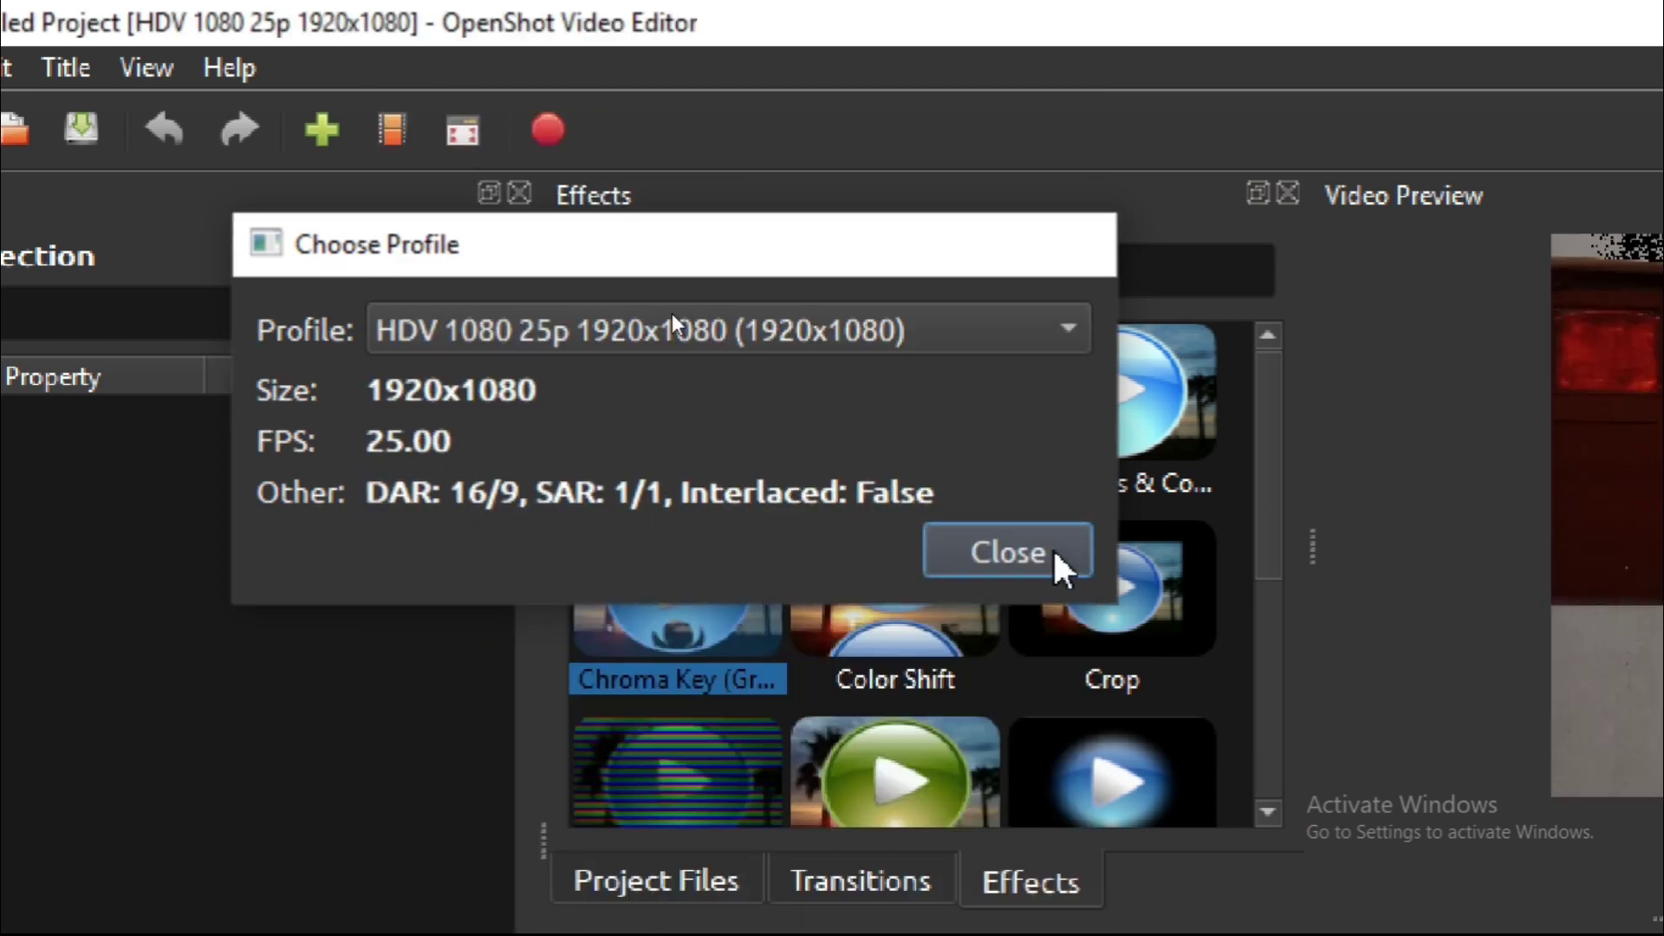
left_click(1058, 559)
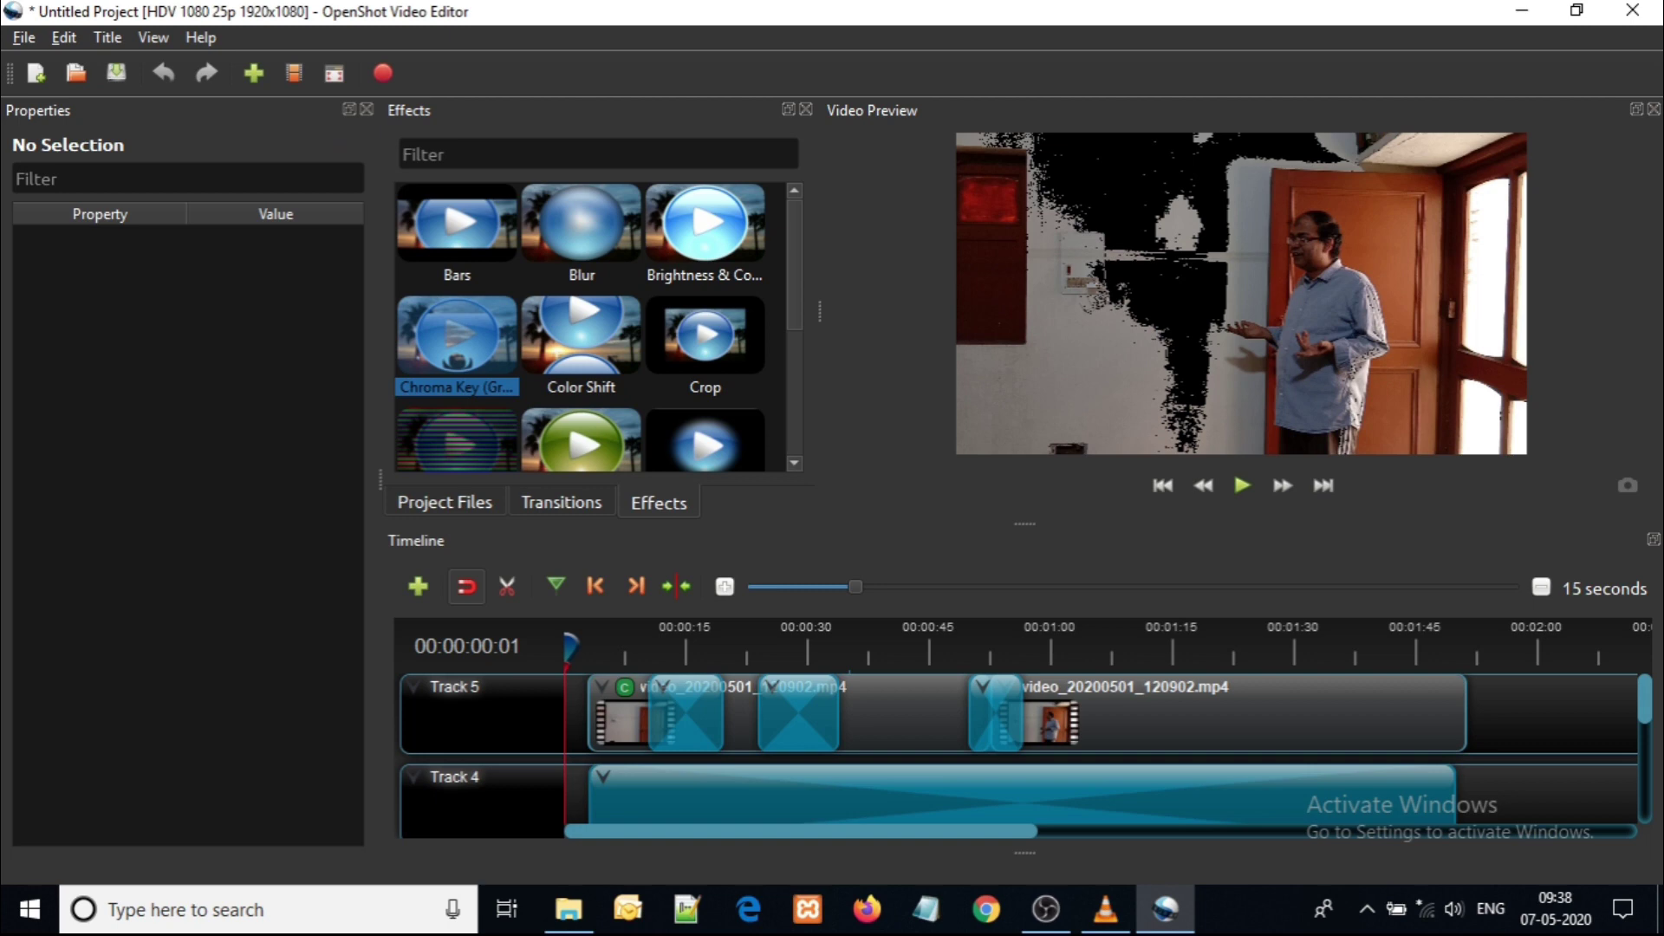
Check the default profile and audio settings in the preview preferences, then close them.
left_click(64, 38)
left_click(113, 149)
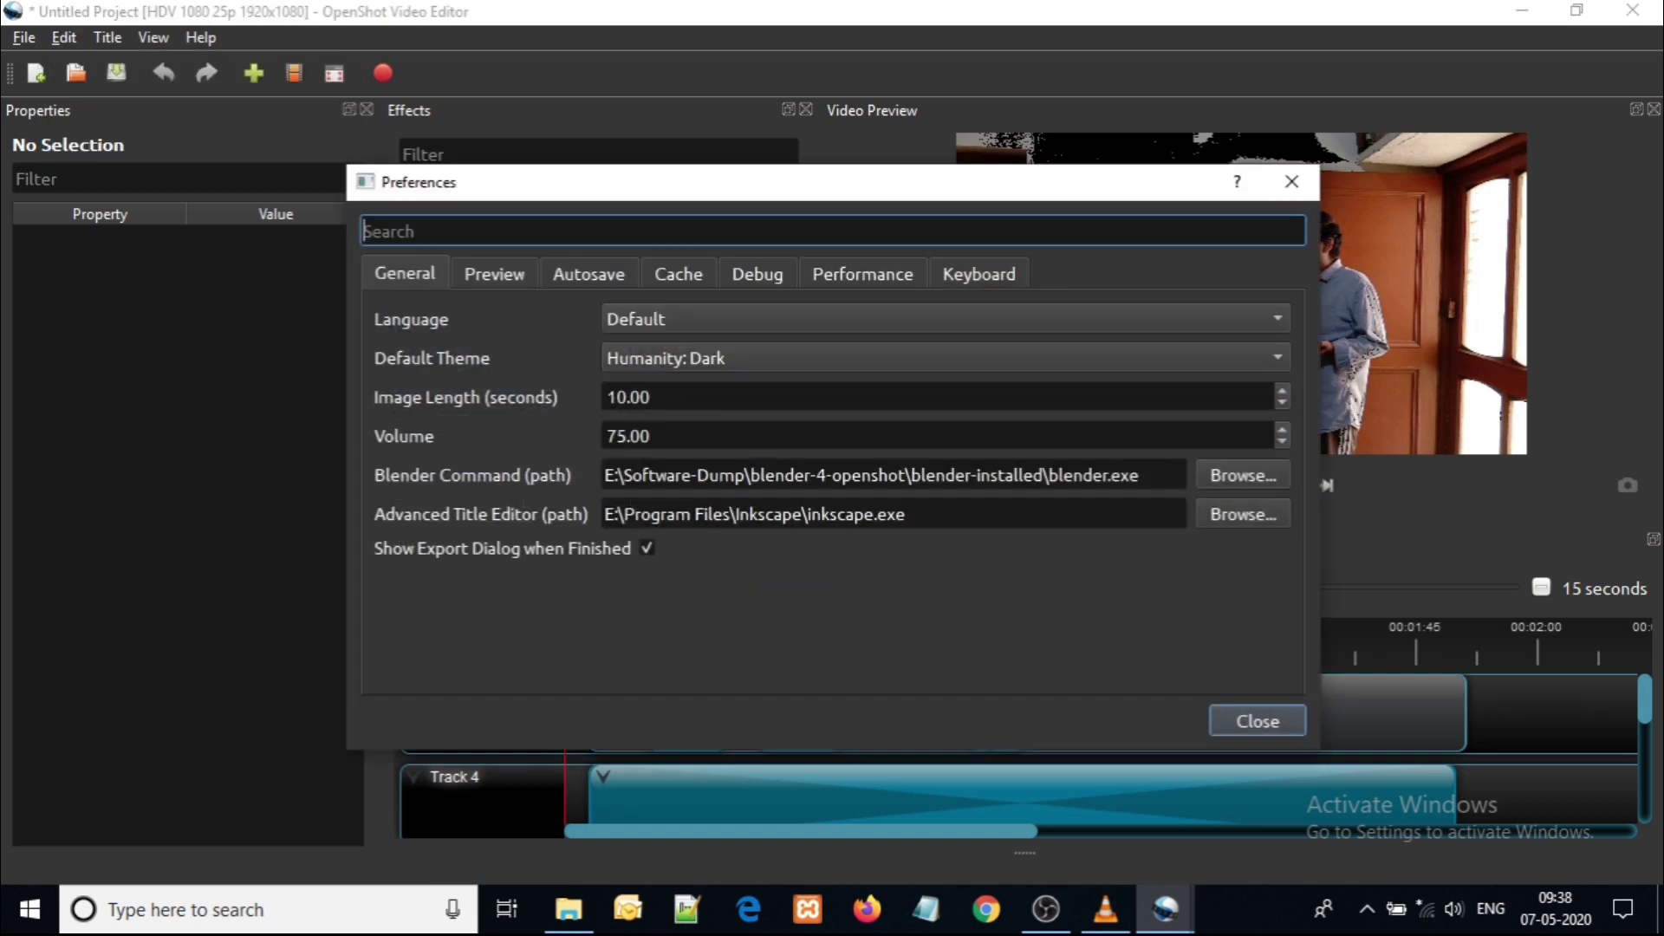
left_click(495, 274)
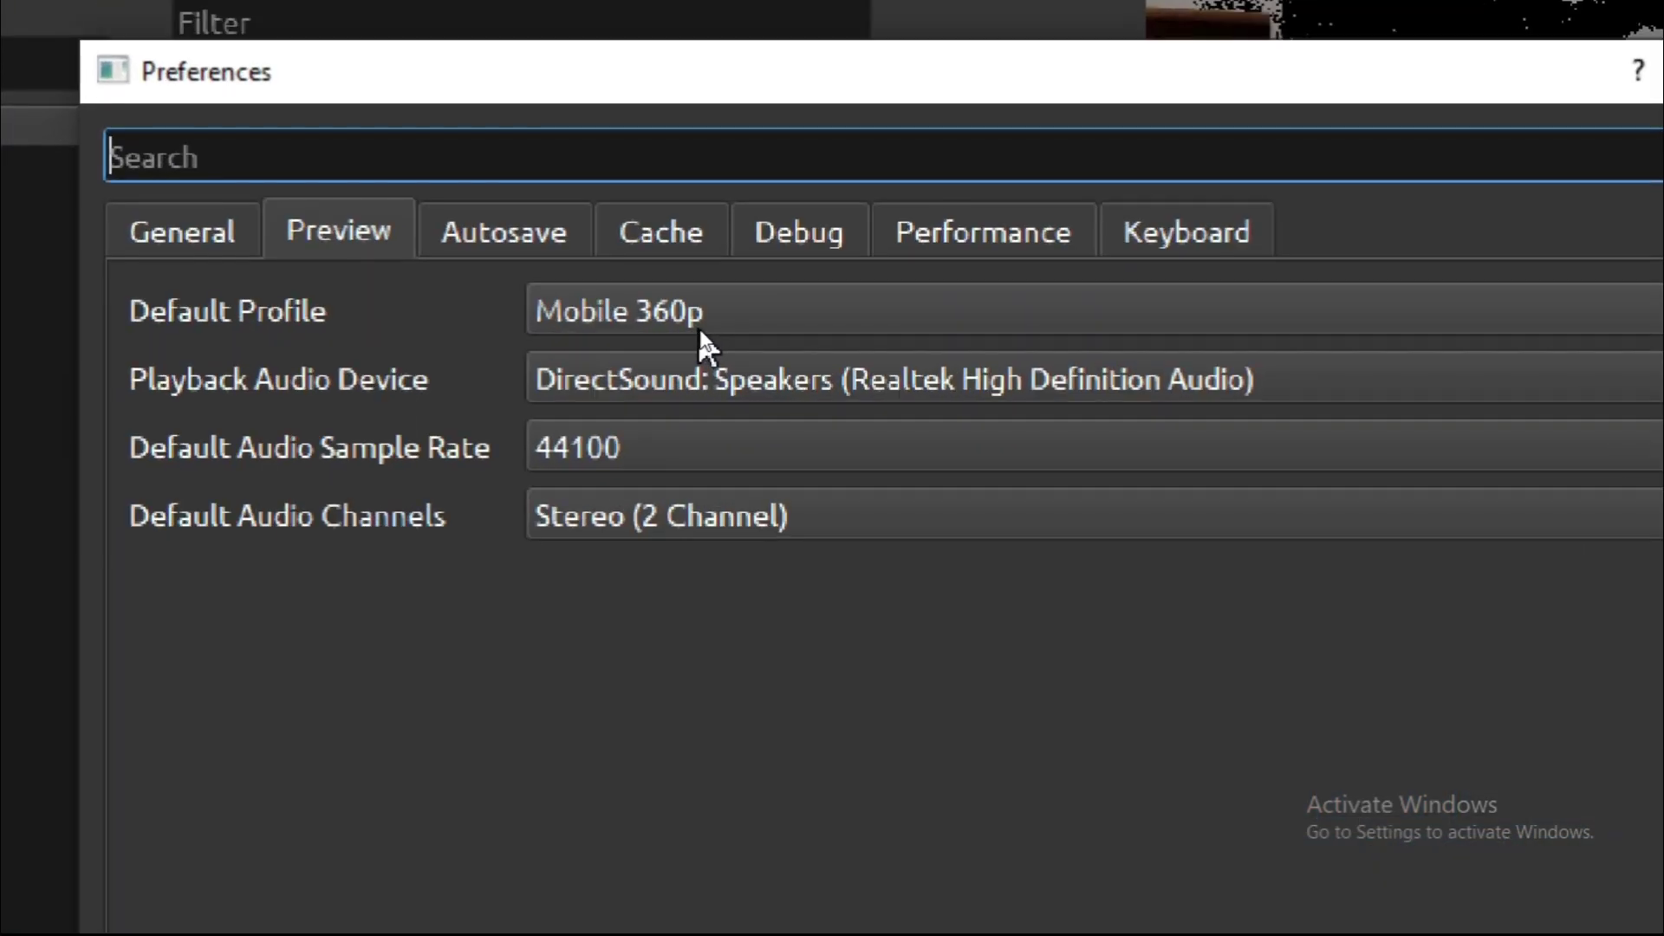
left_click_drag(791, 157, 456, 114)
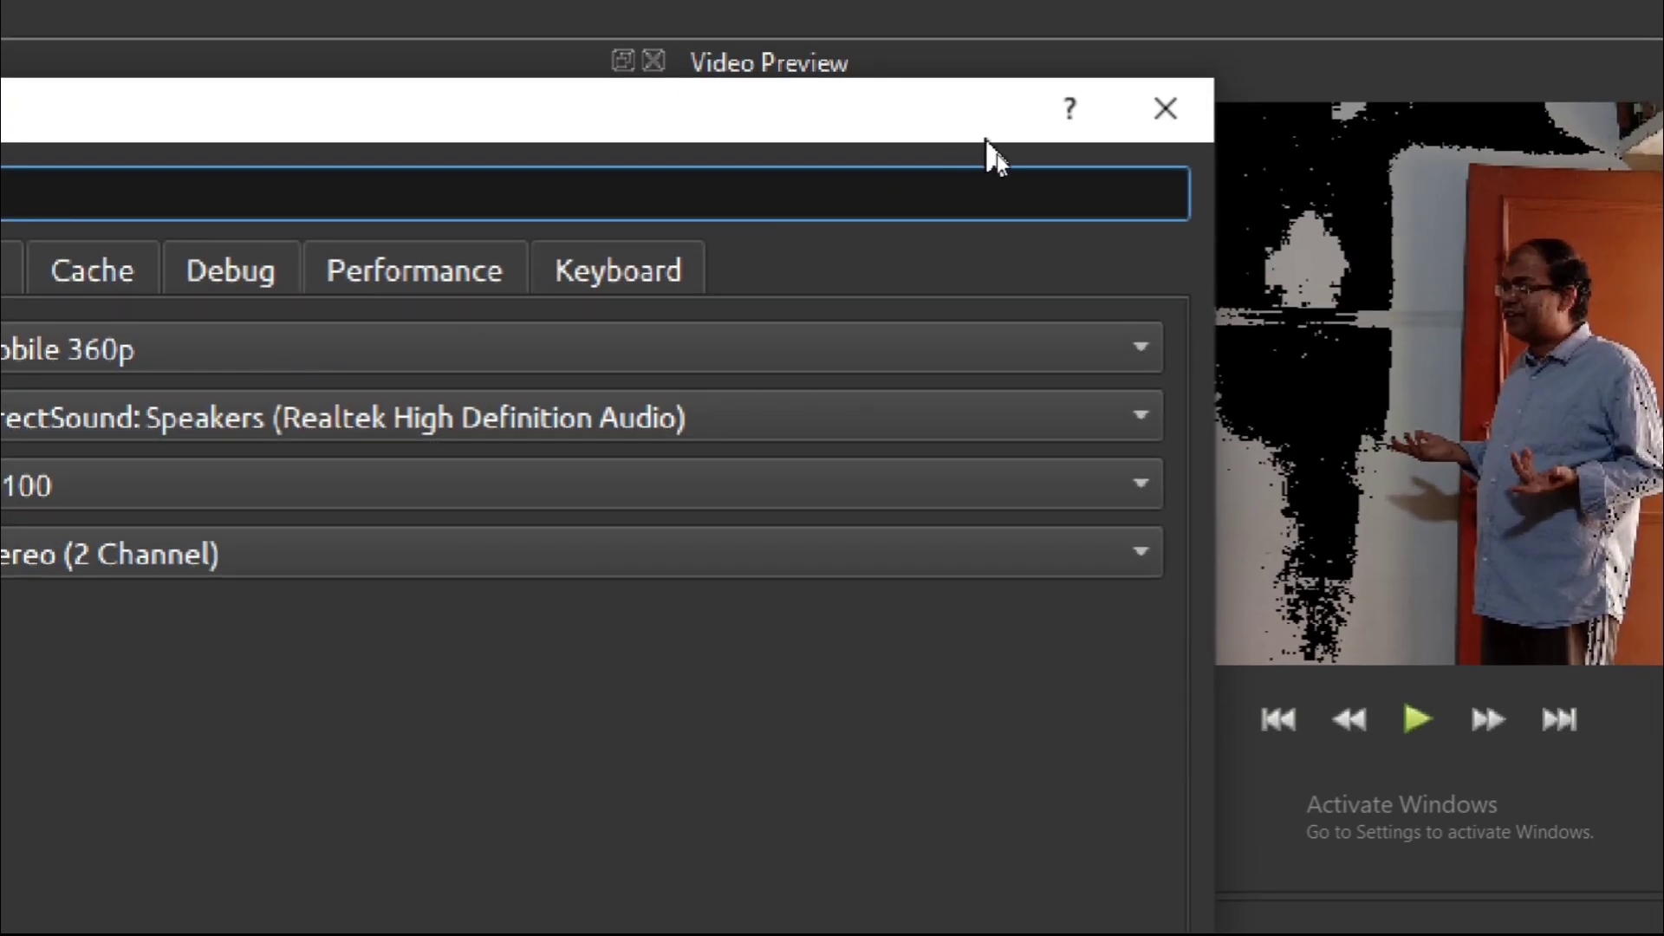
left_click(1168, 121)
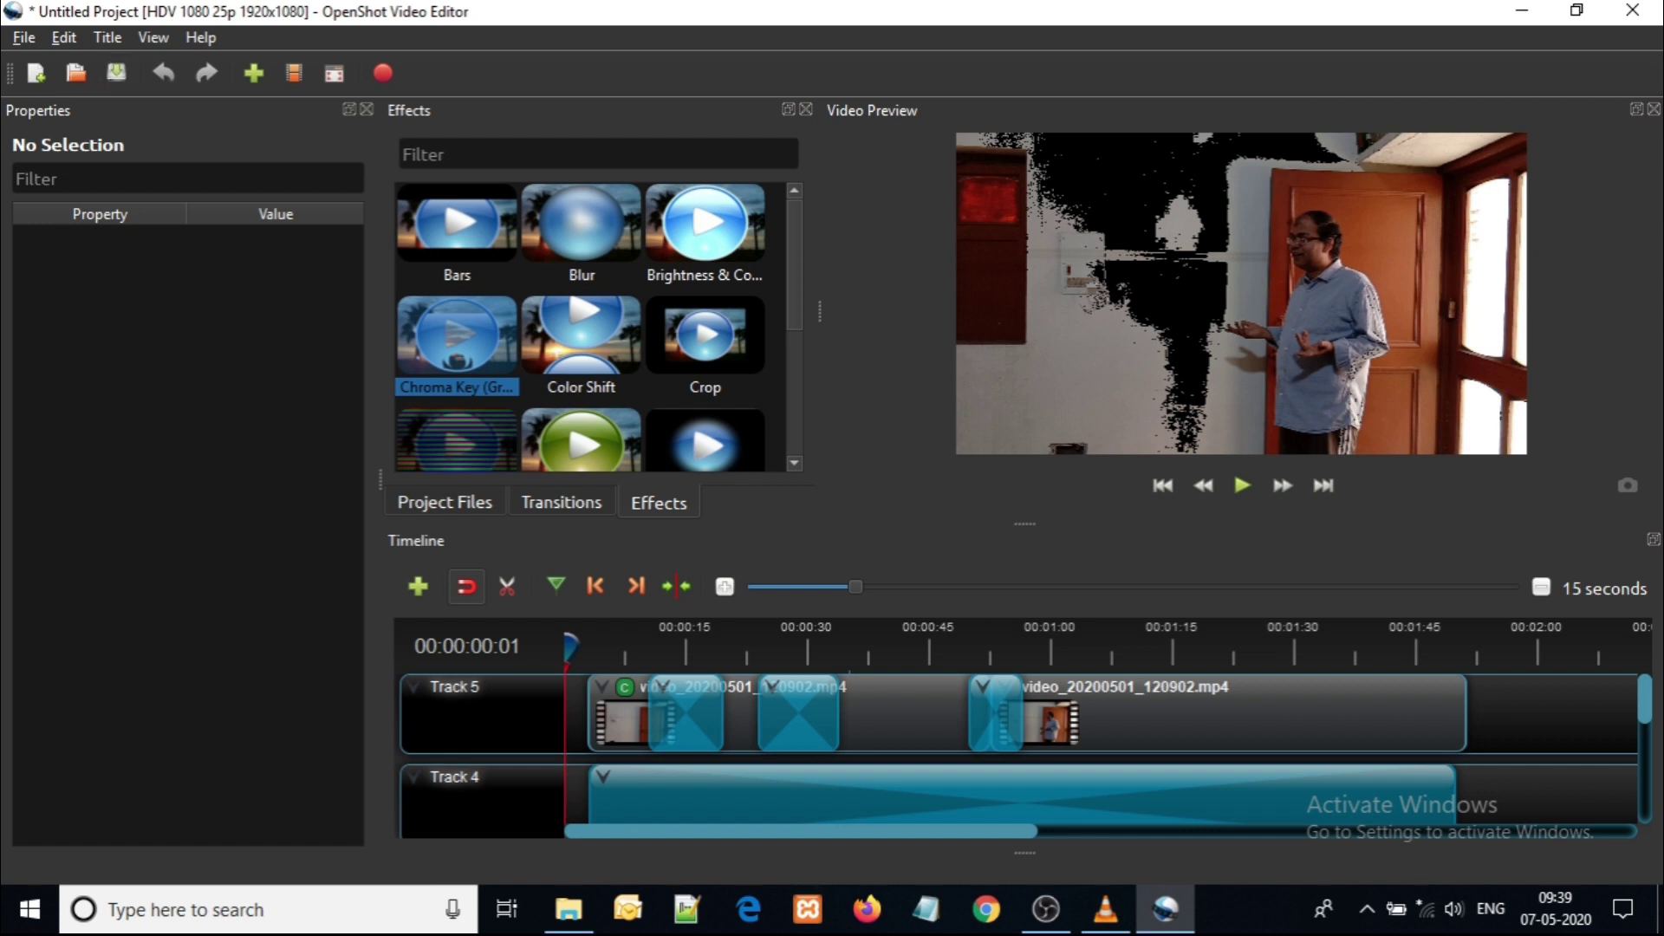
Set the memory cache limit to 2048 MB in the cache preferences, then close them.
left_click(63, 37)
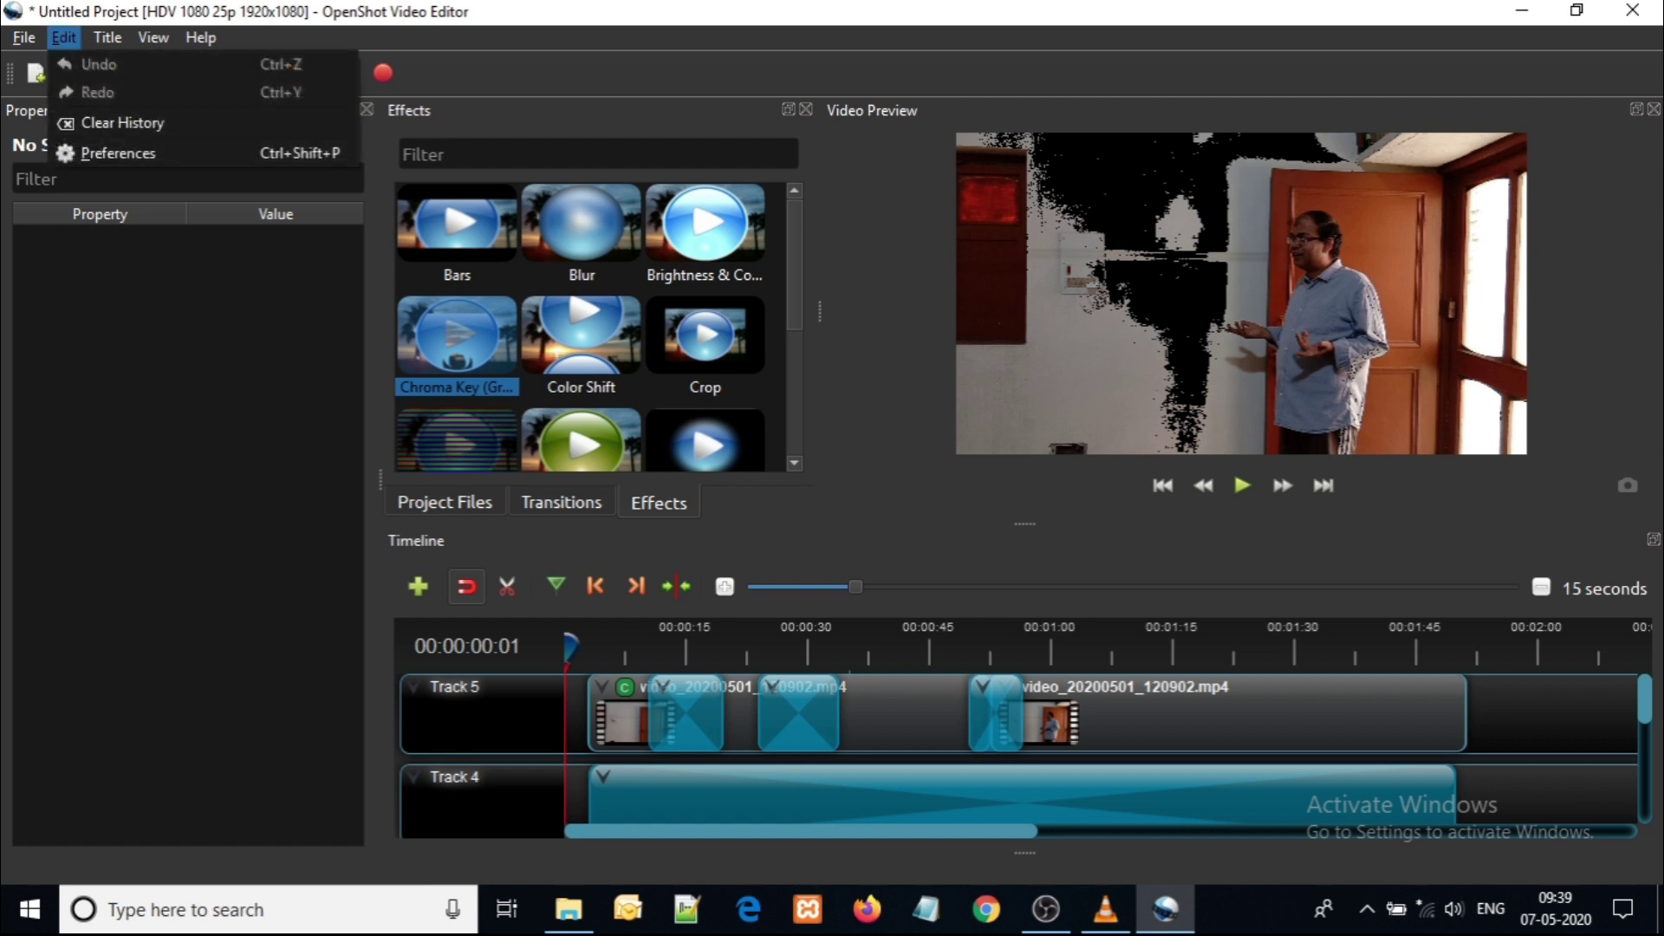
left_click(63, 38)
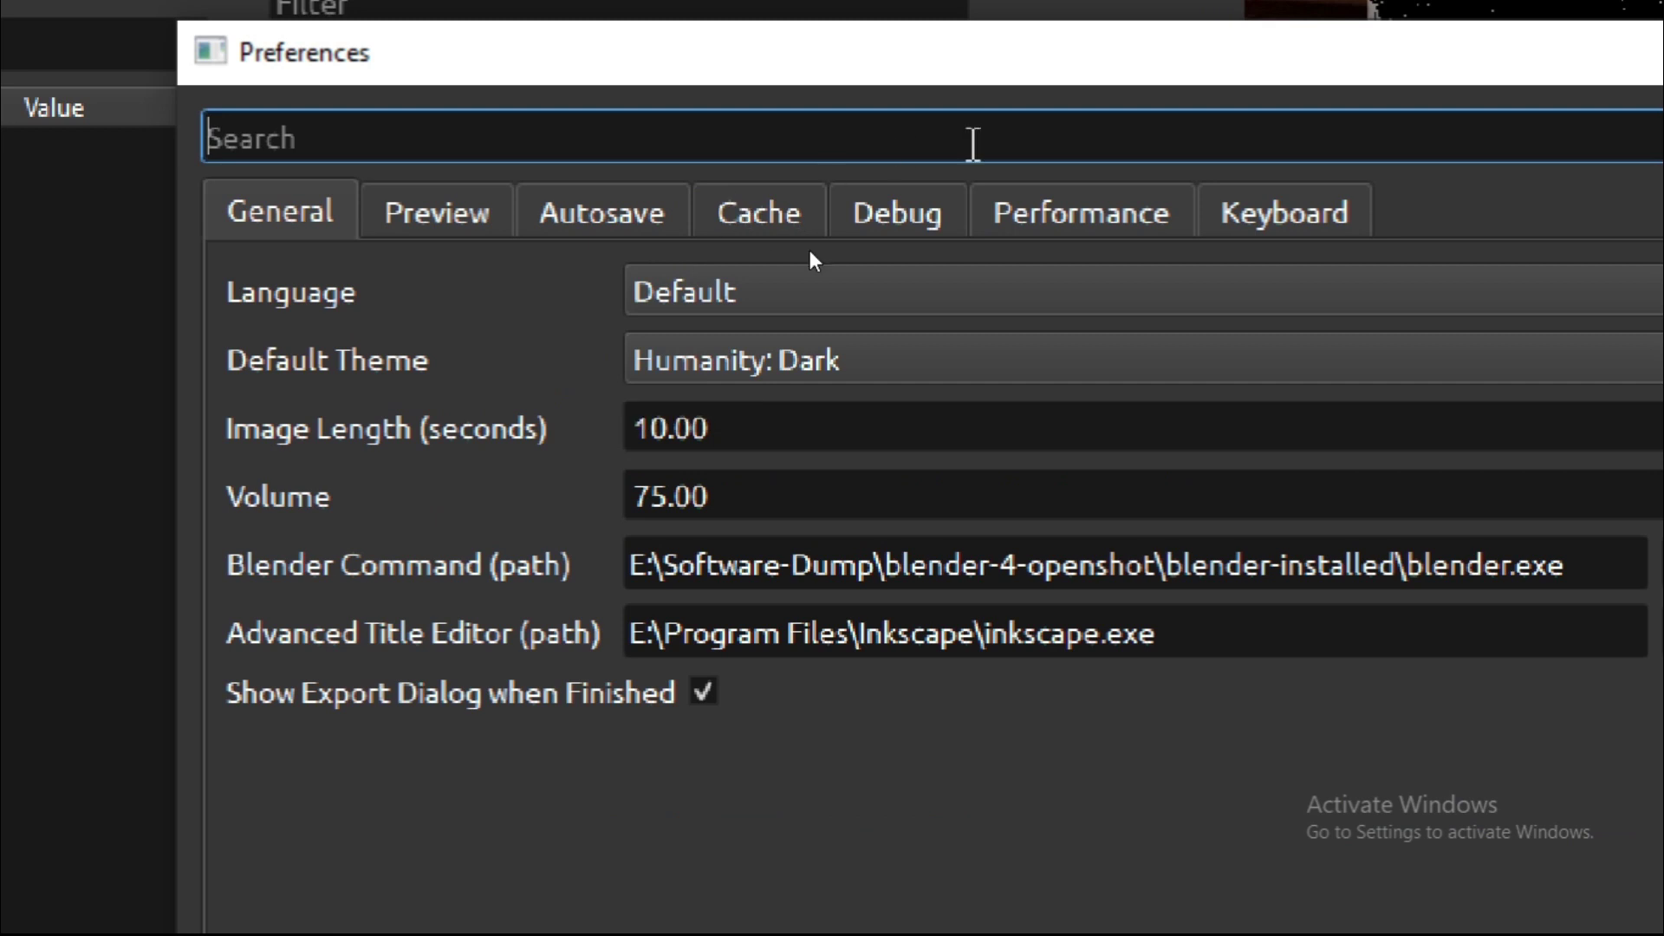
left_click(735, 212)
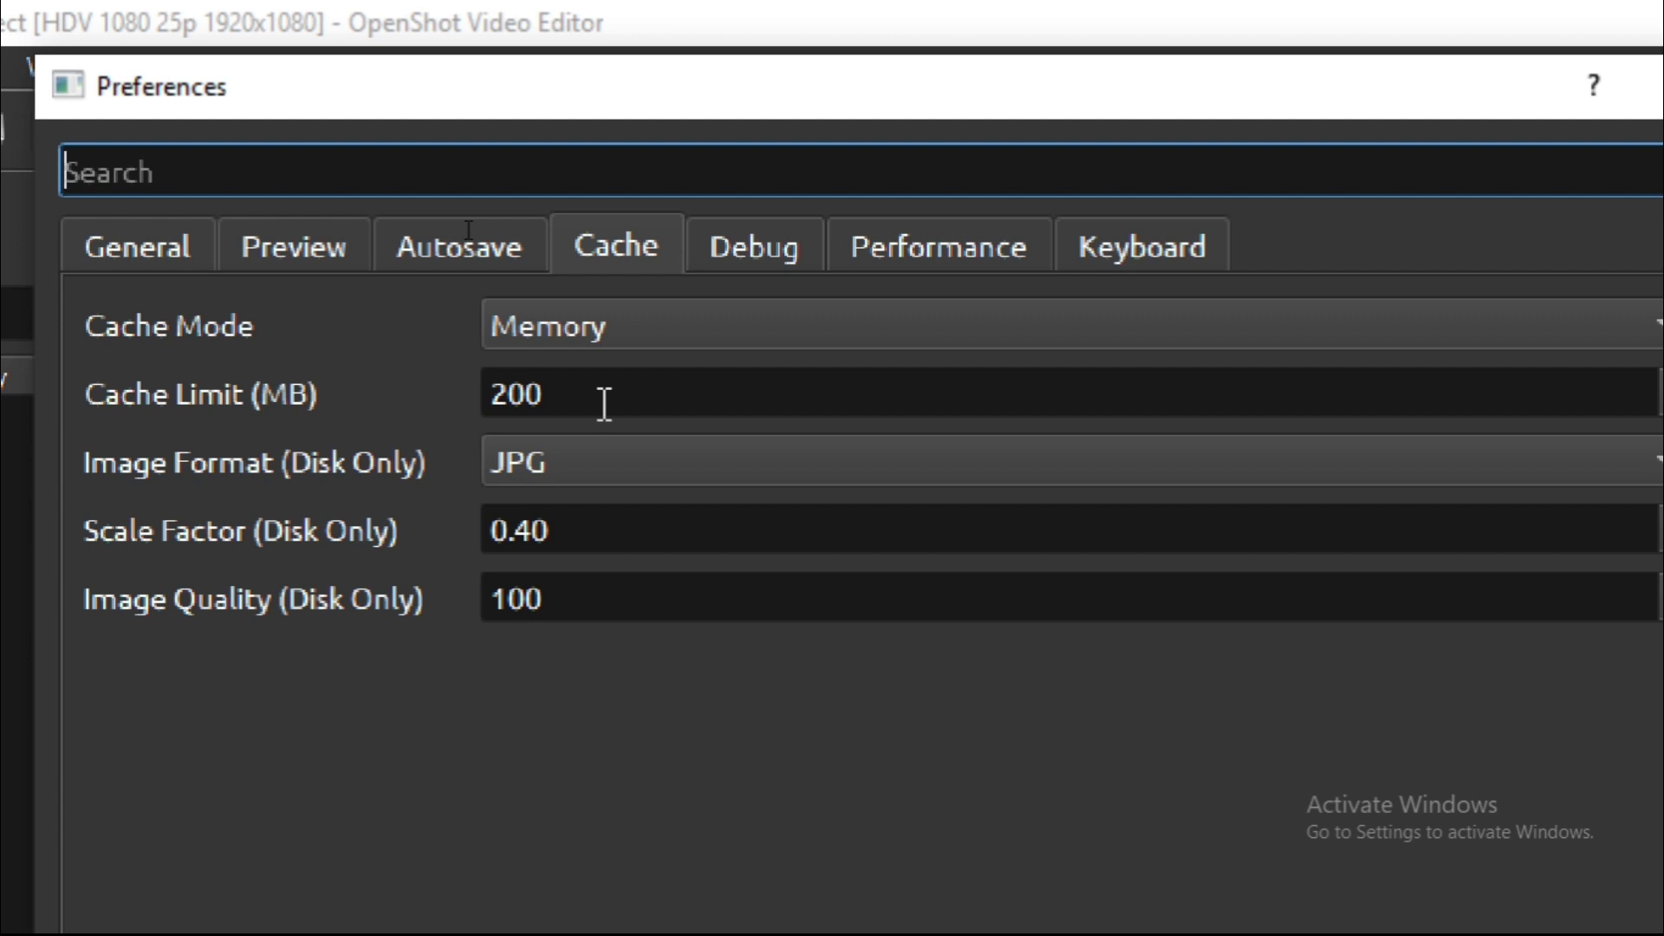
left_click_drag(604, 403, 468, 406)
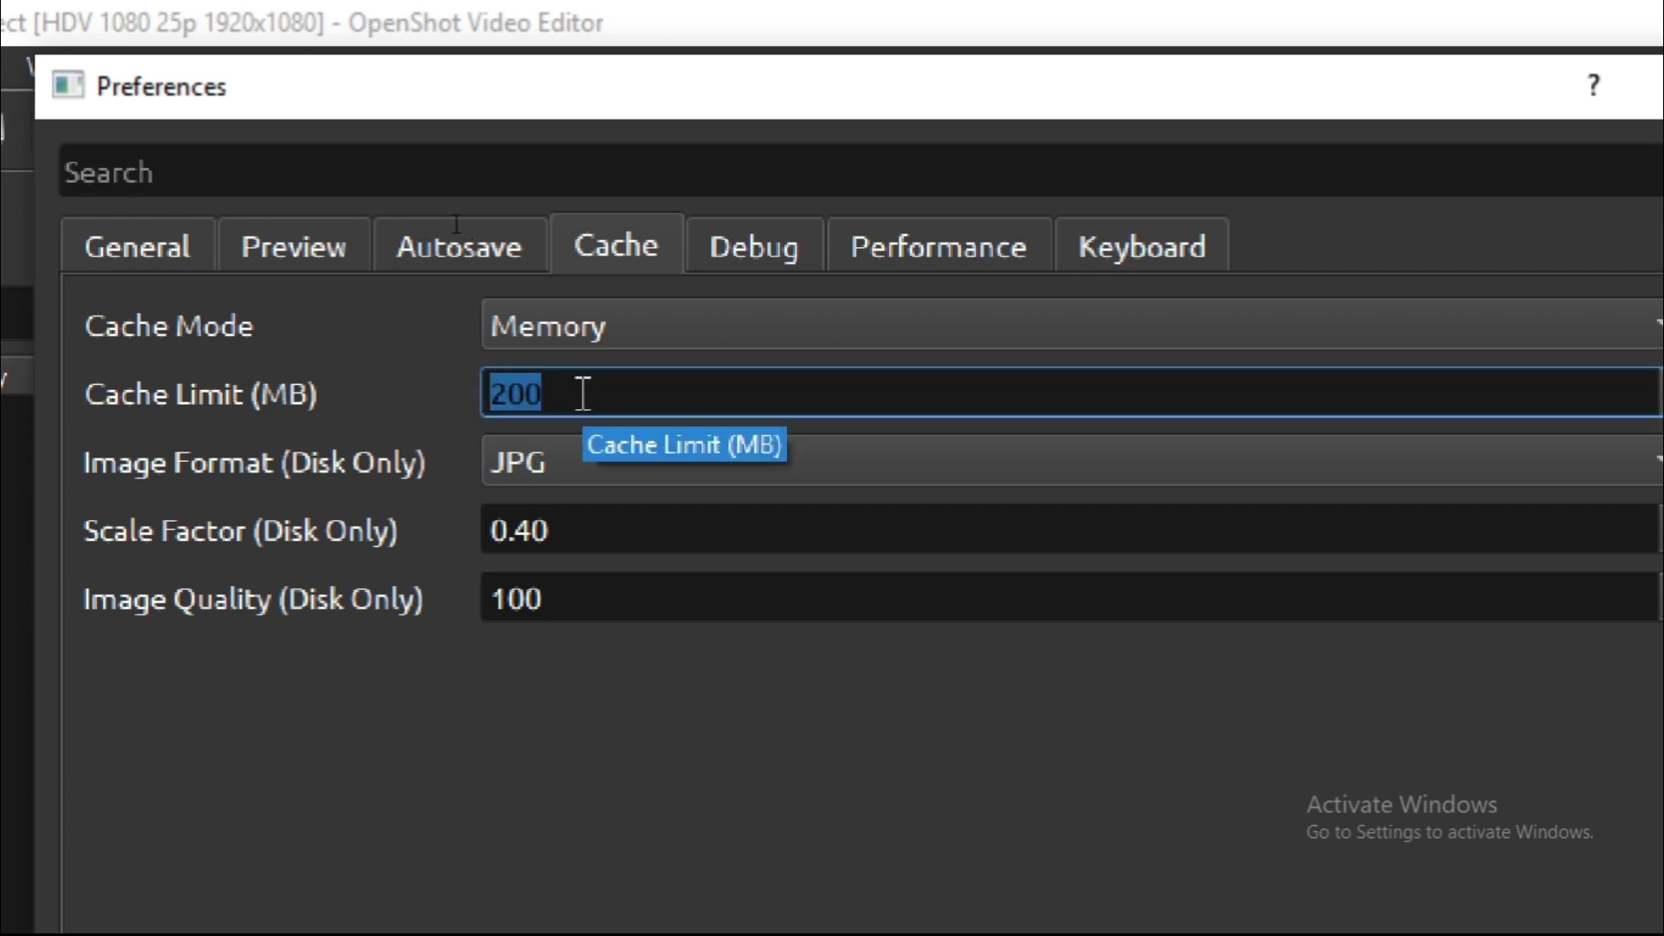
type("2")
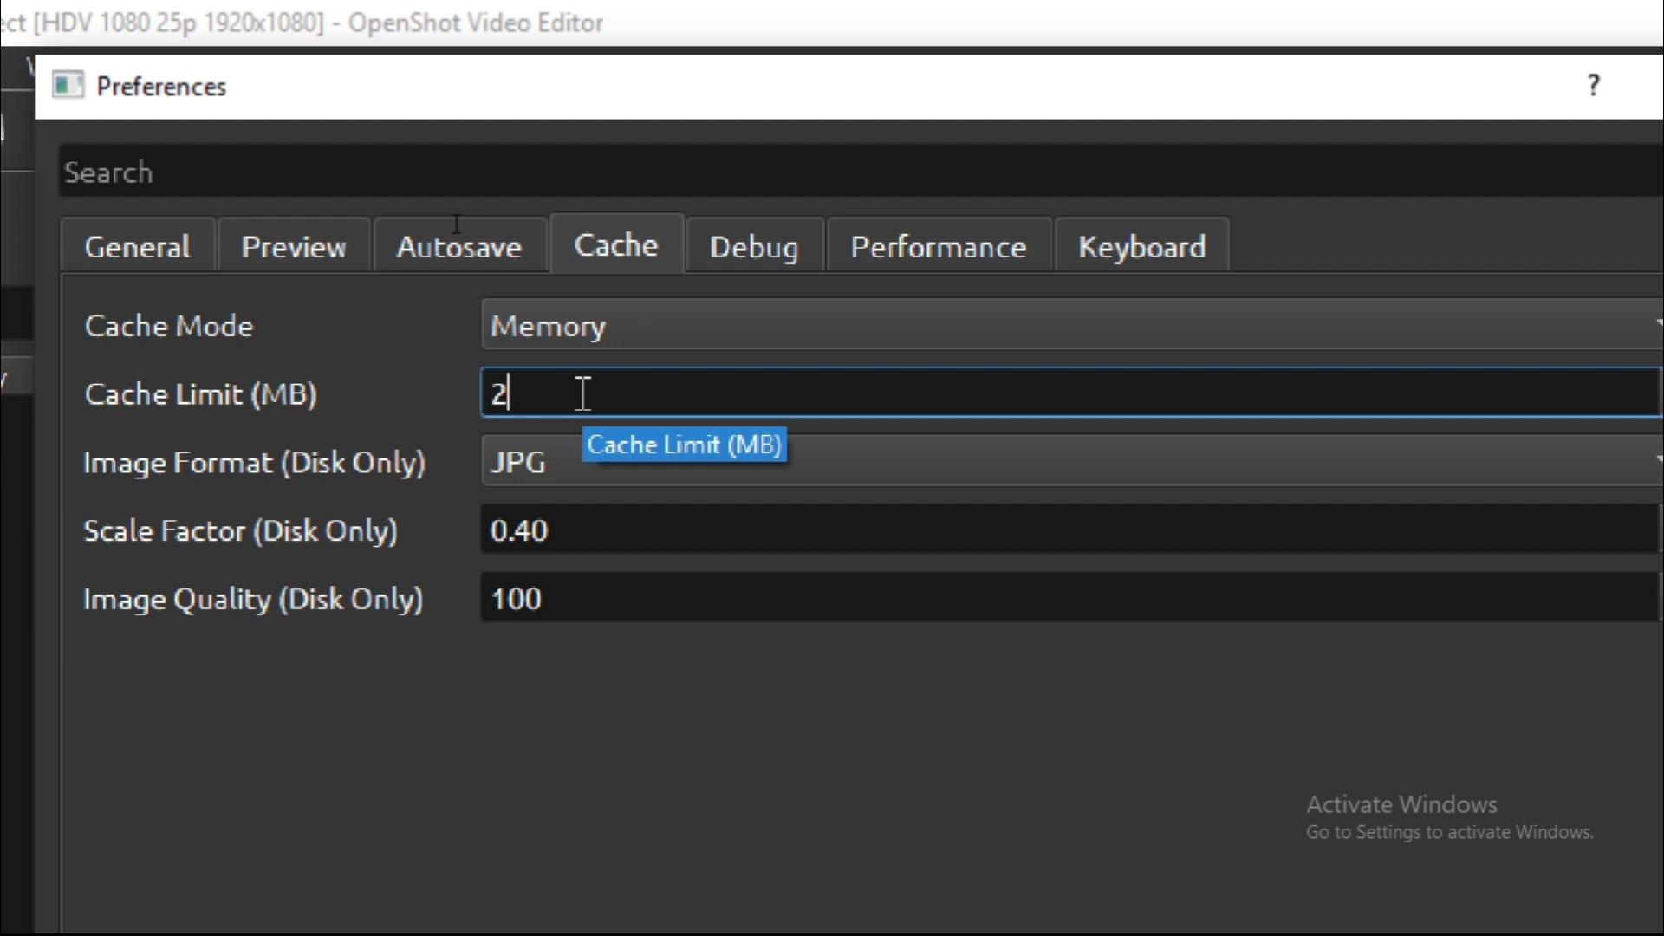
type("048")
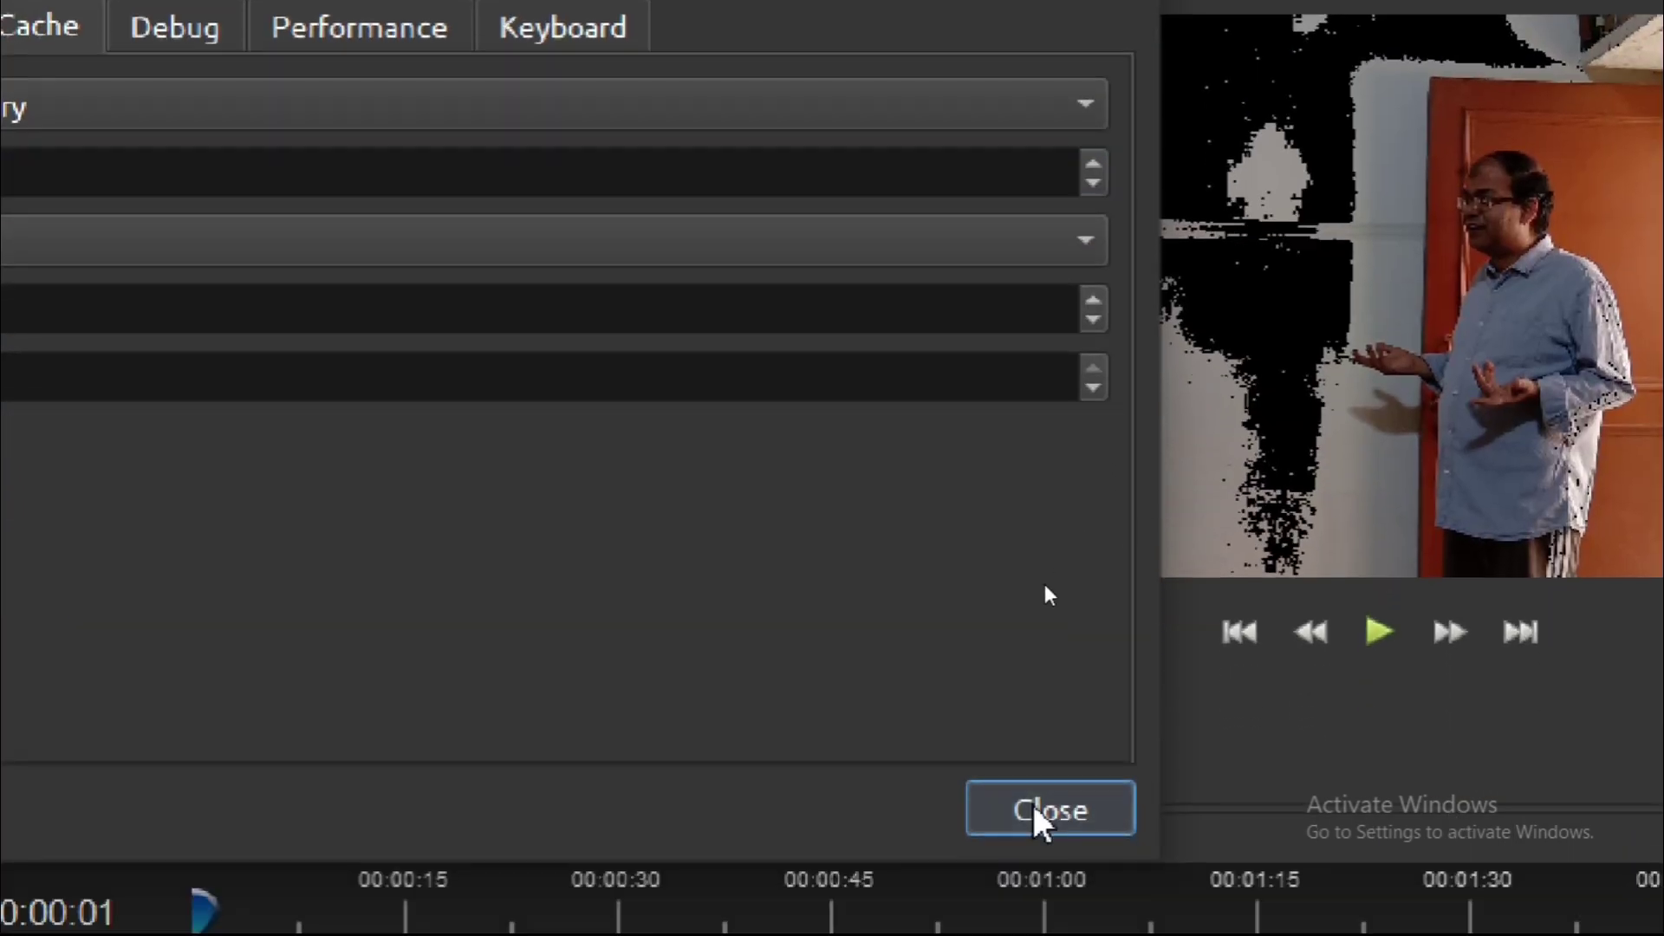
left_click(1047, 812)
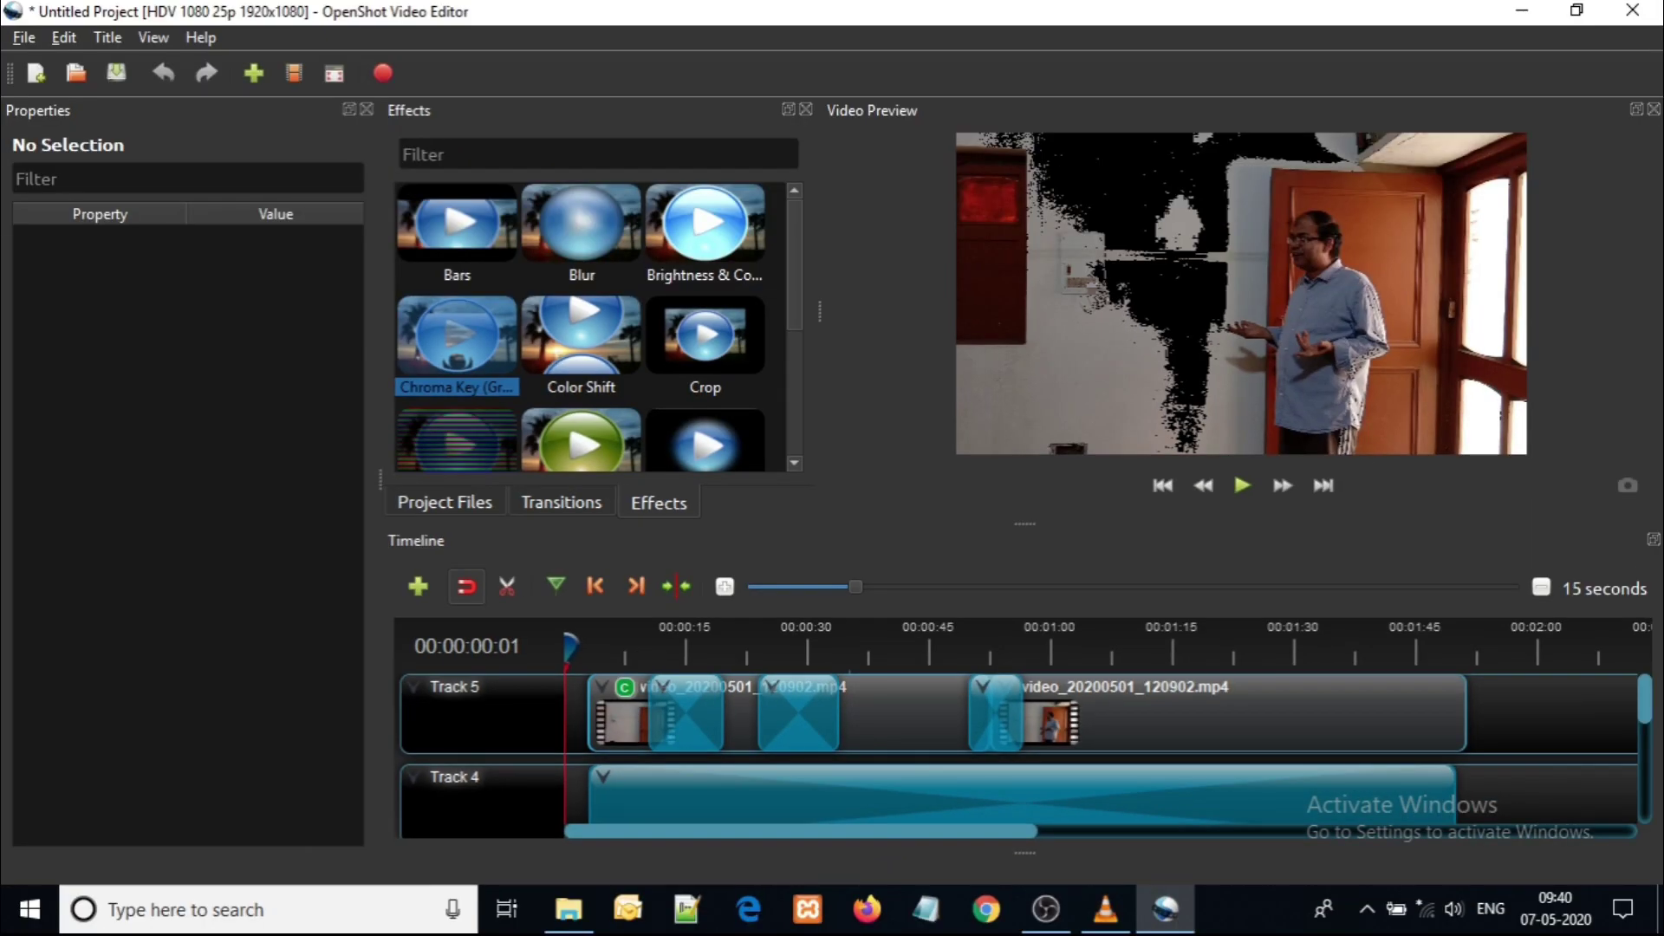
Remove the Chroma Key effect from the first clip on Track 5 and play the timeline preview.
right_click(625, 688)
left_click(694, 737)
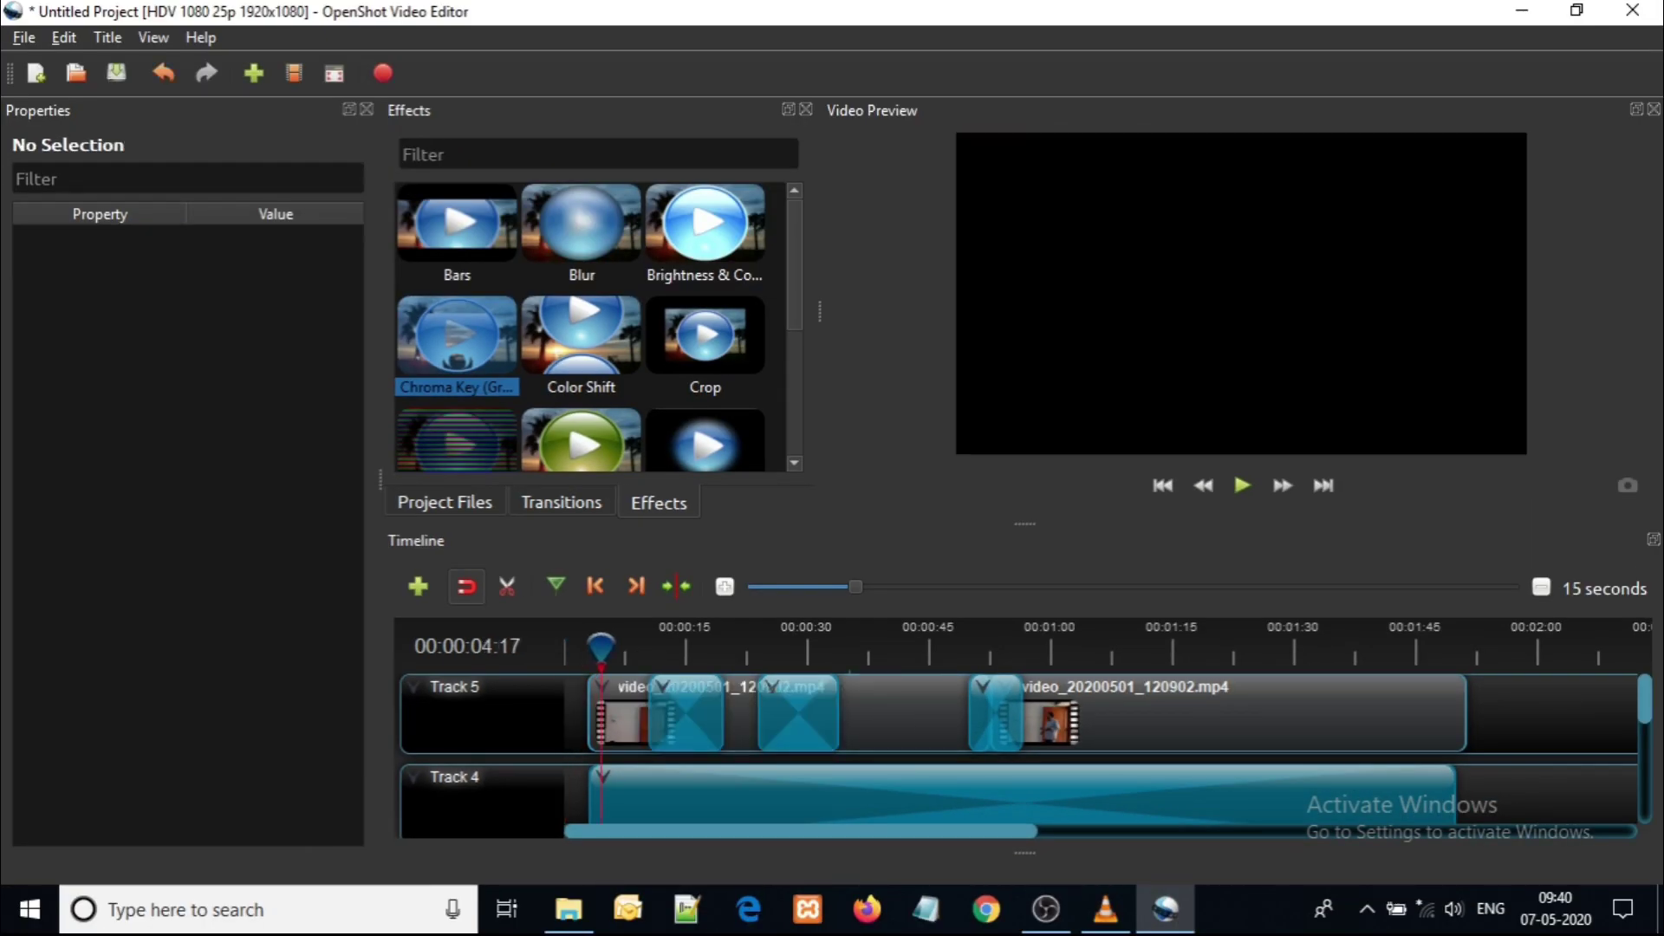
key("space")
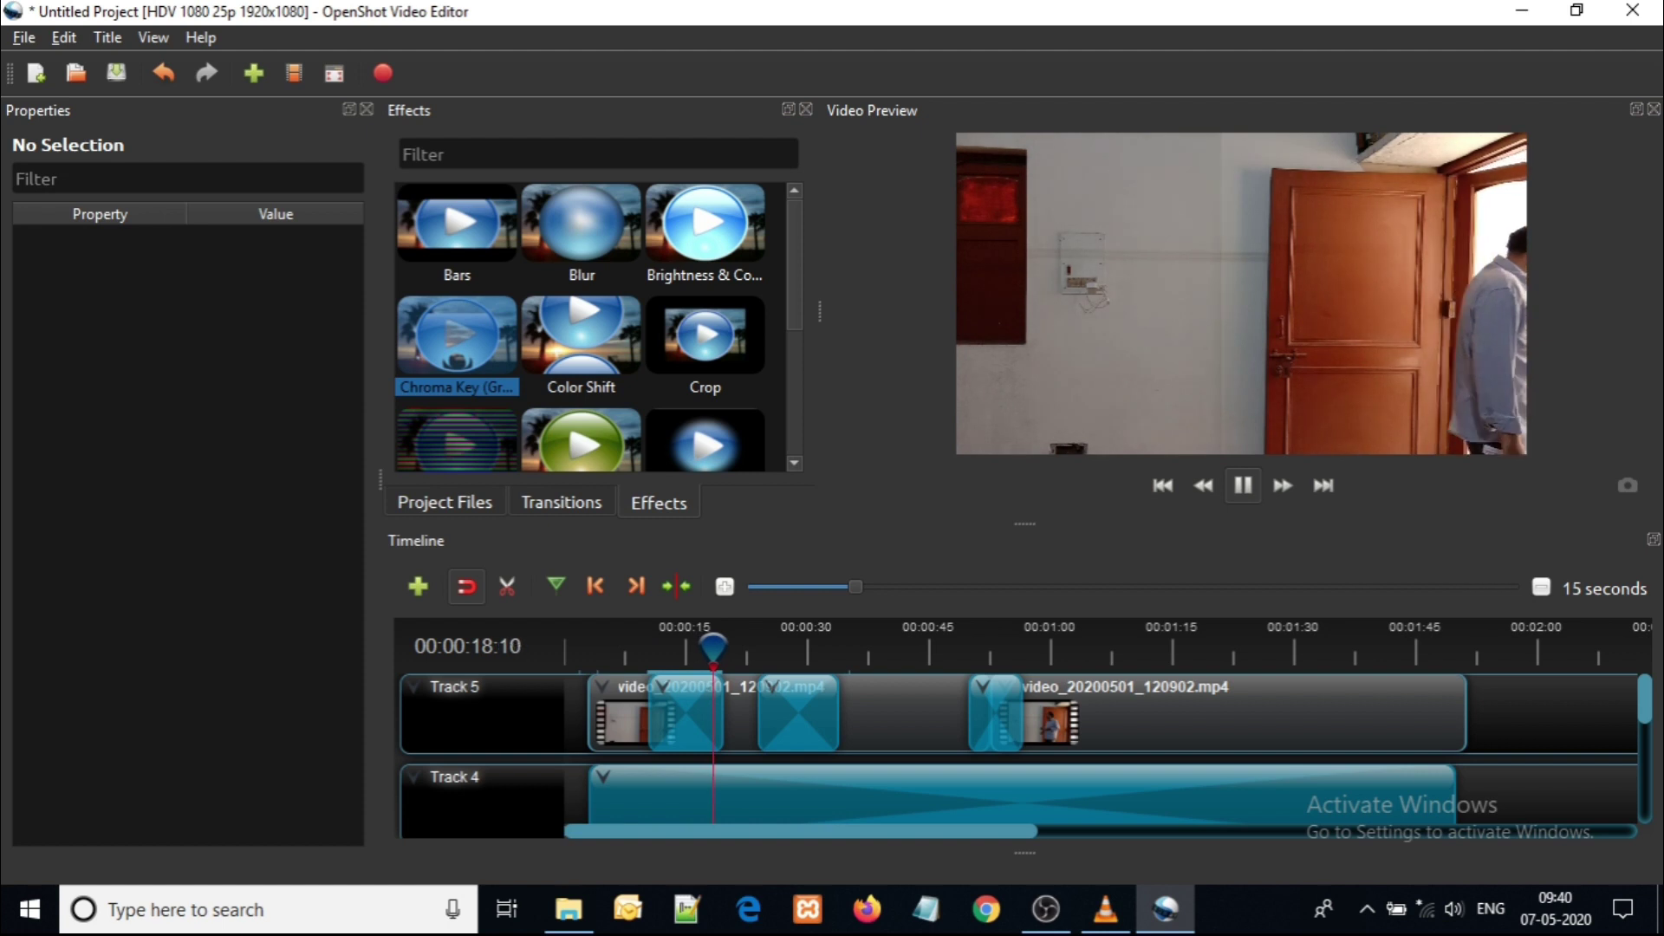